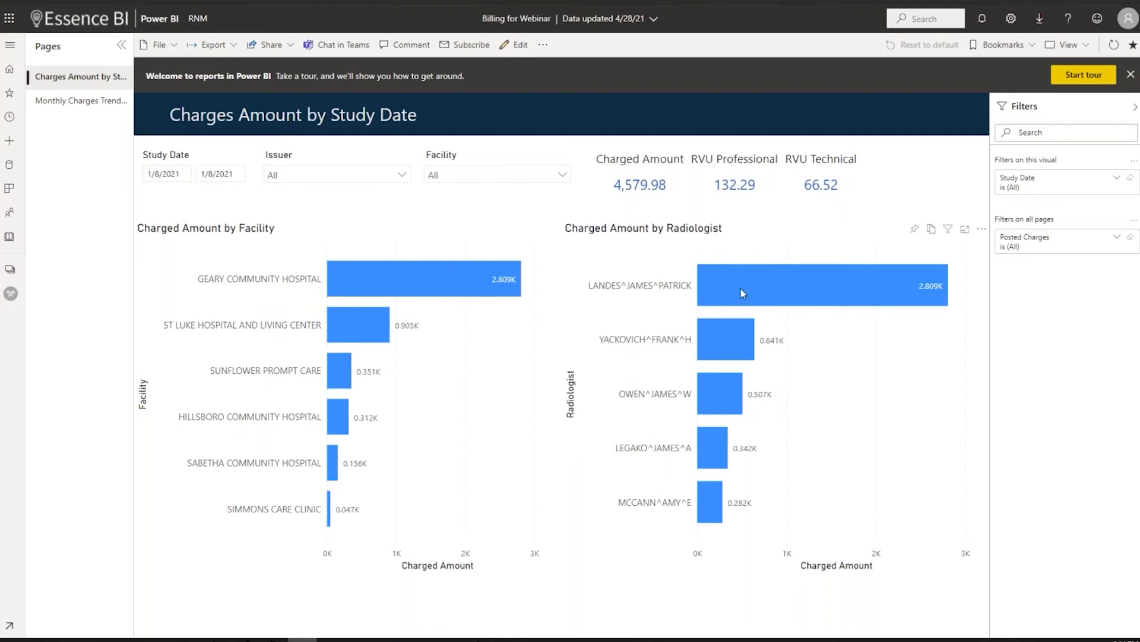
# Step: Cross-filter the page by each of the top five radiologists in turn
pyautogui.click(741, 287)
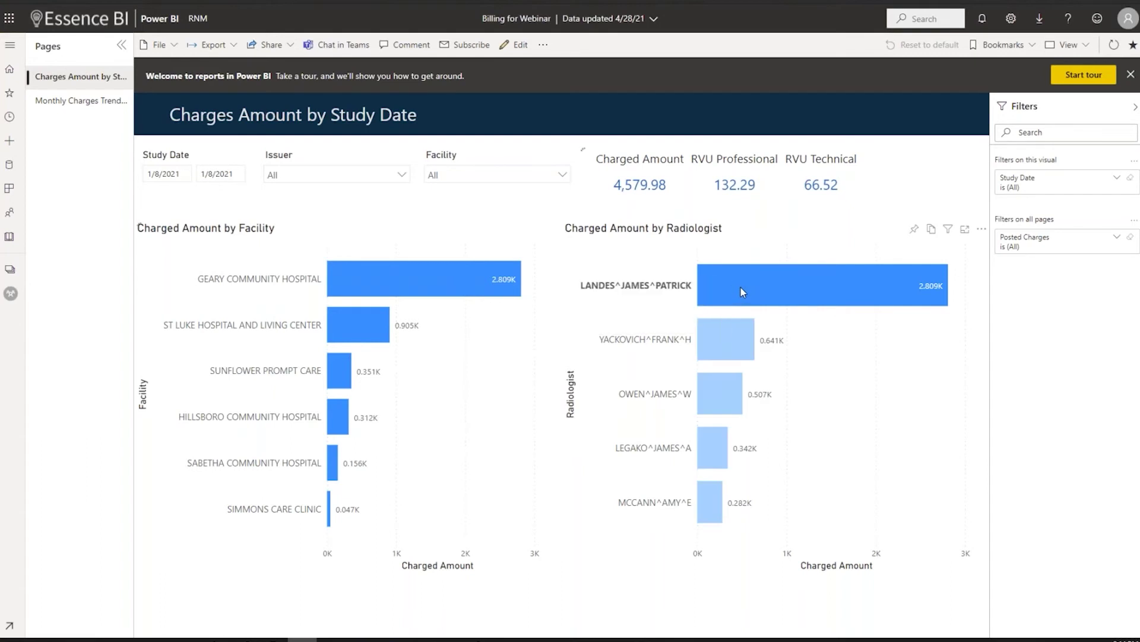
pyautogui.click(730, 351)
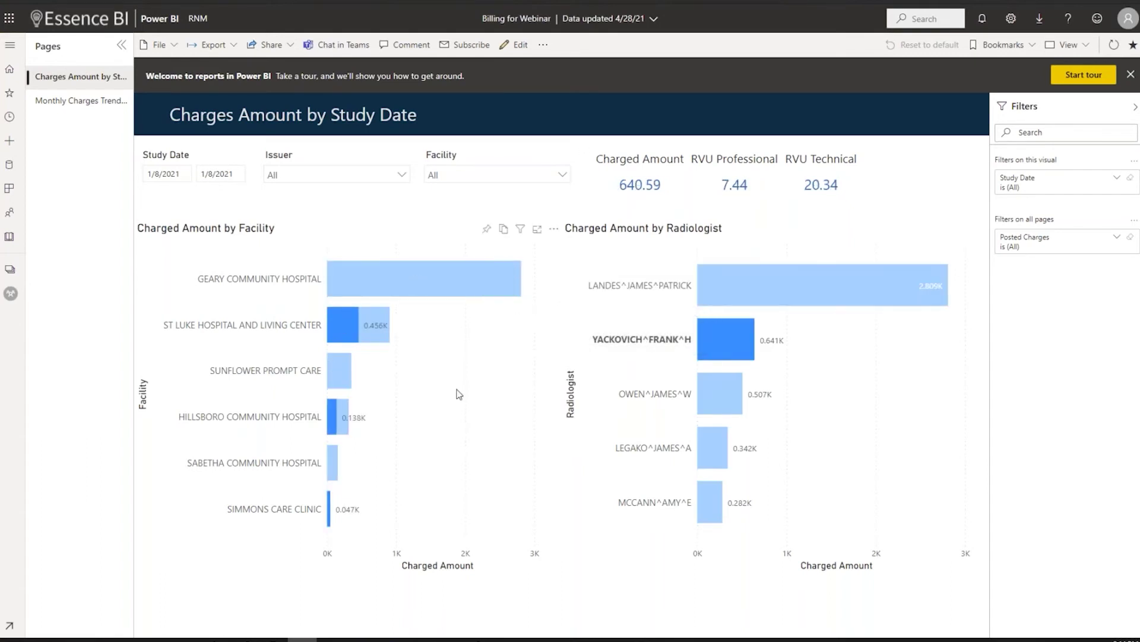
pyautogui.click(723, 399)
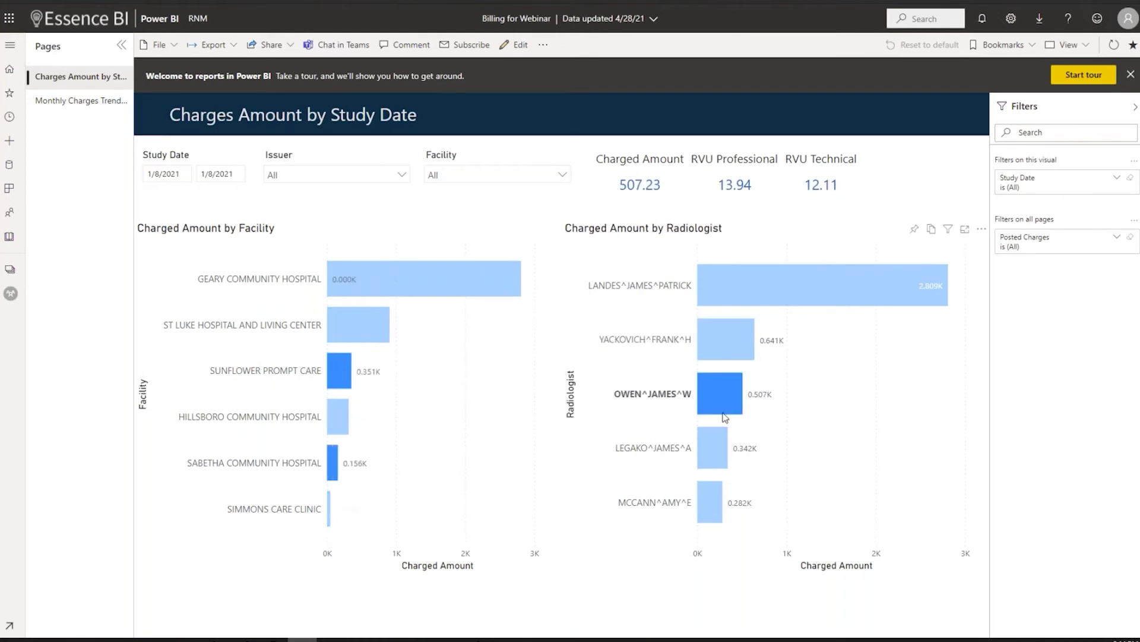
pyautogui.click(713, 451)
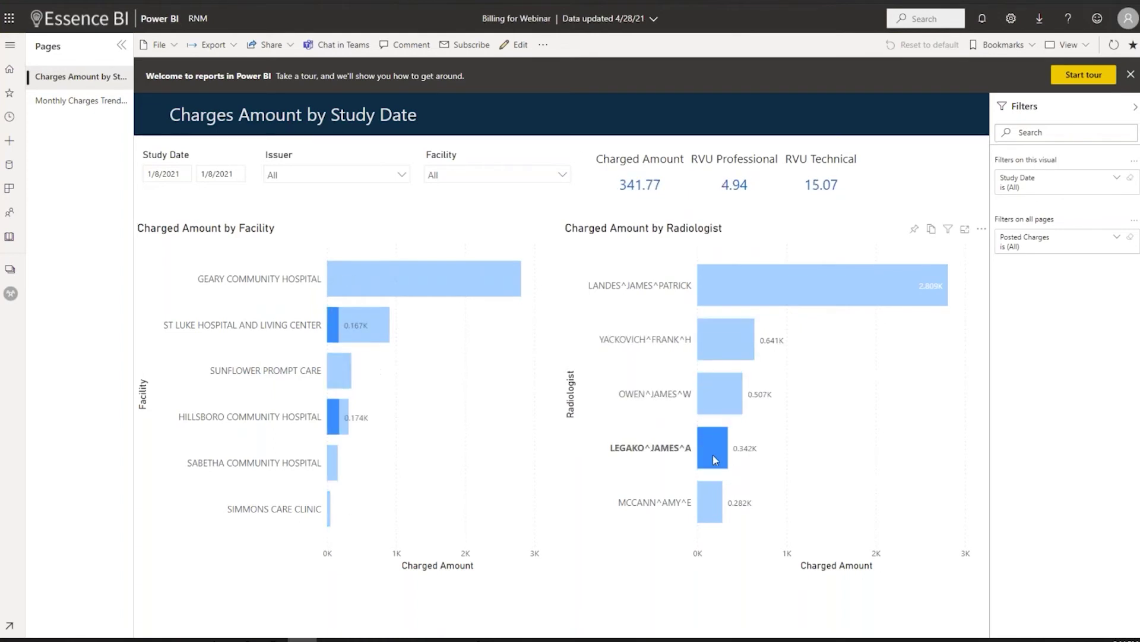
pyautogui.click(713, 501)
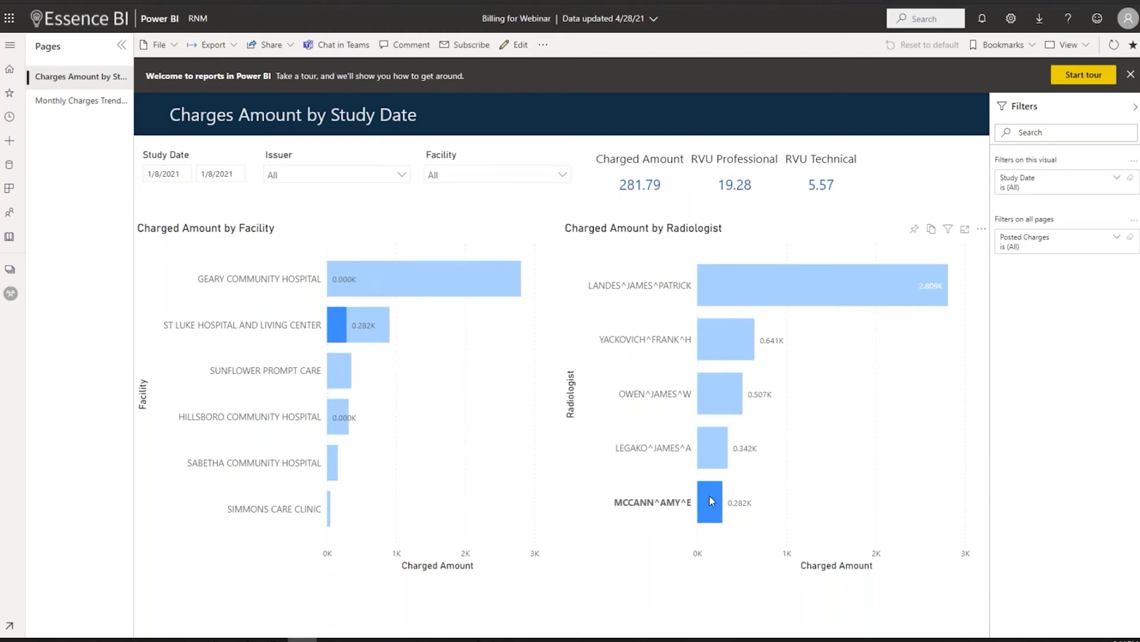
# Step: Clear the radiologist filter, then cross-filter by St Luke Hospital and then Sunflower Prompt Care
pyautogui.click(710, 498)
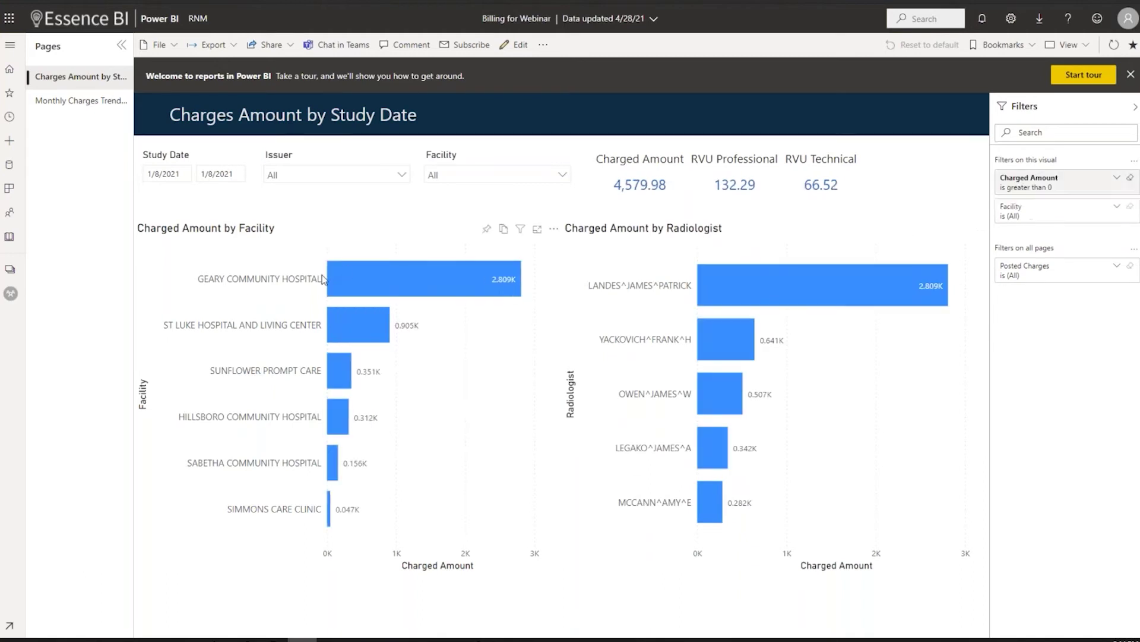
pyautogui.click(337, 323)
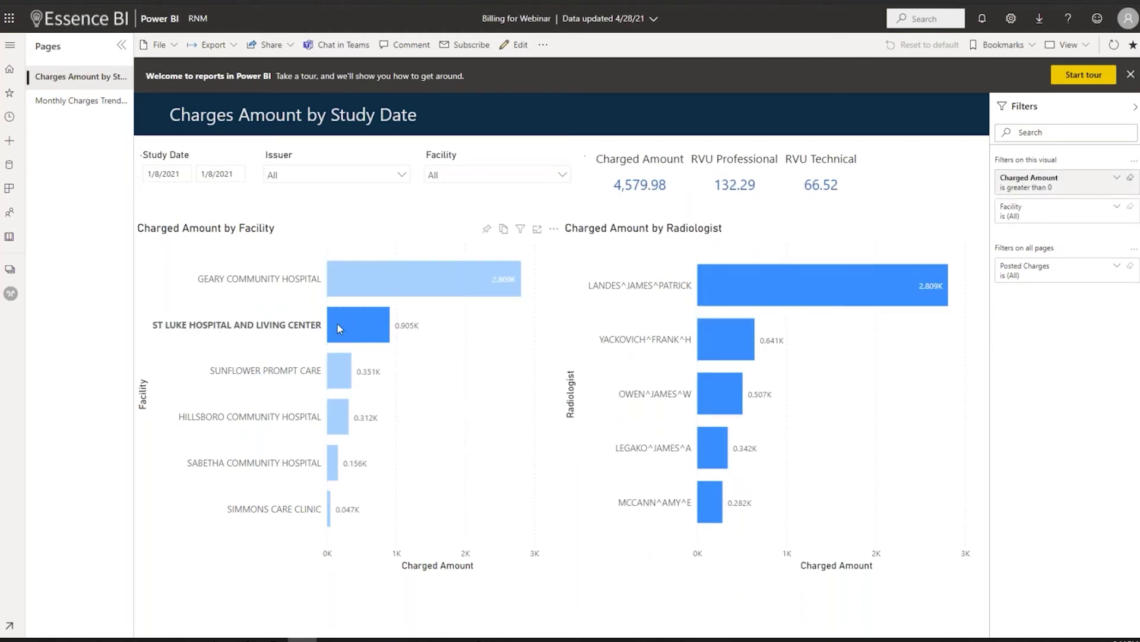
pyautogui.click(344, 372)
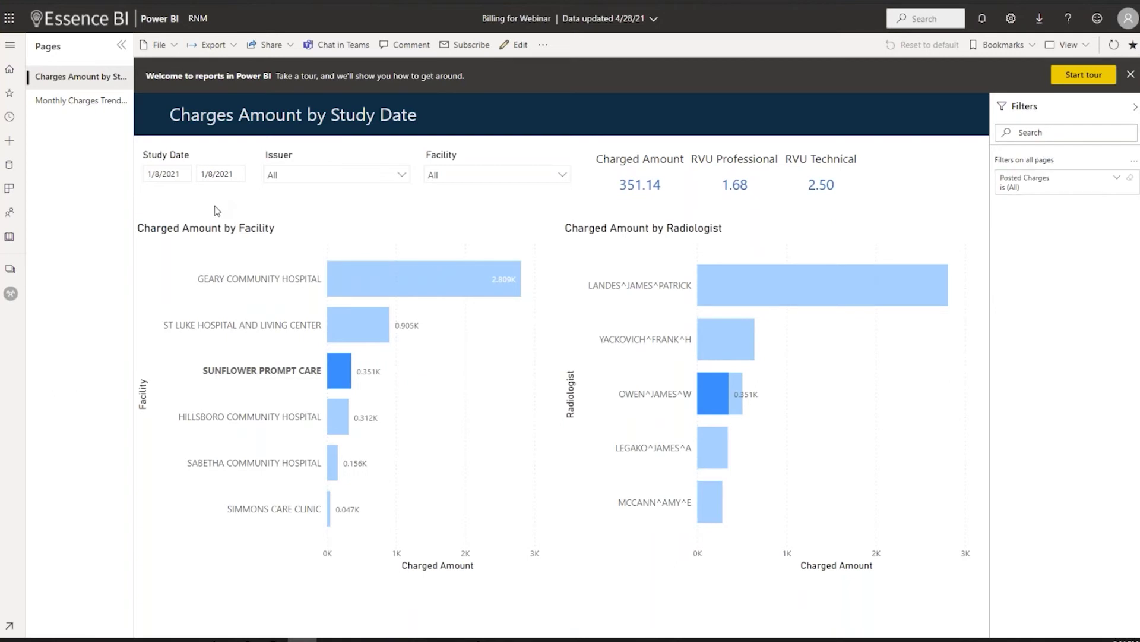
# Step: Set the Study Date slicer's end date to 1/31/2024
pyautogui.click(219, 175)
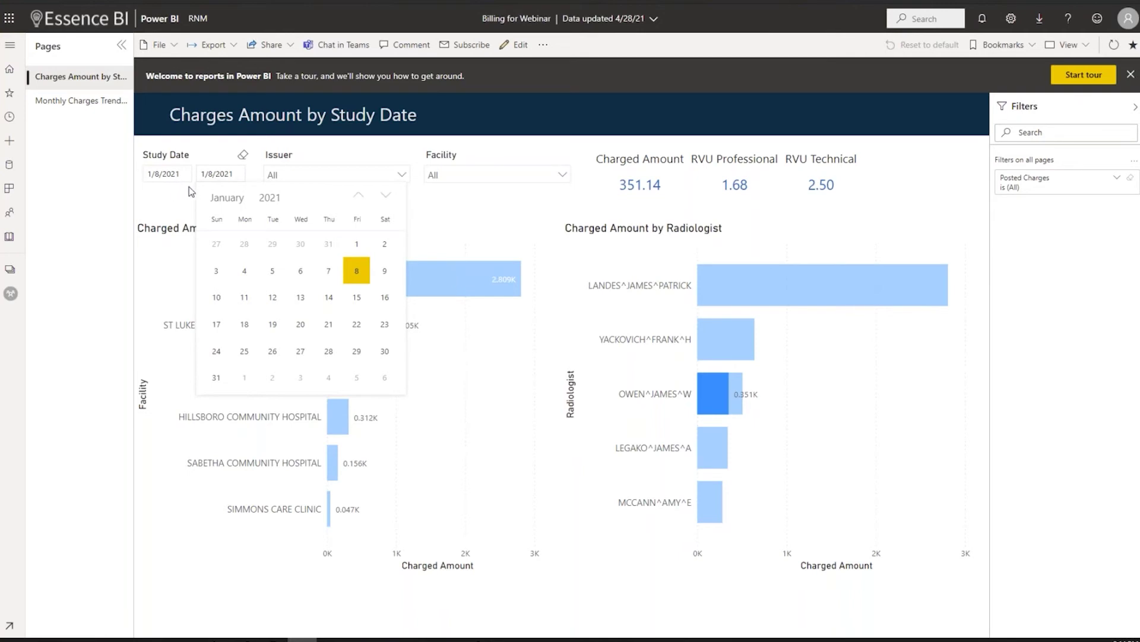
pyautogui.click(270, 198)
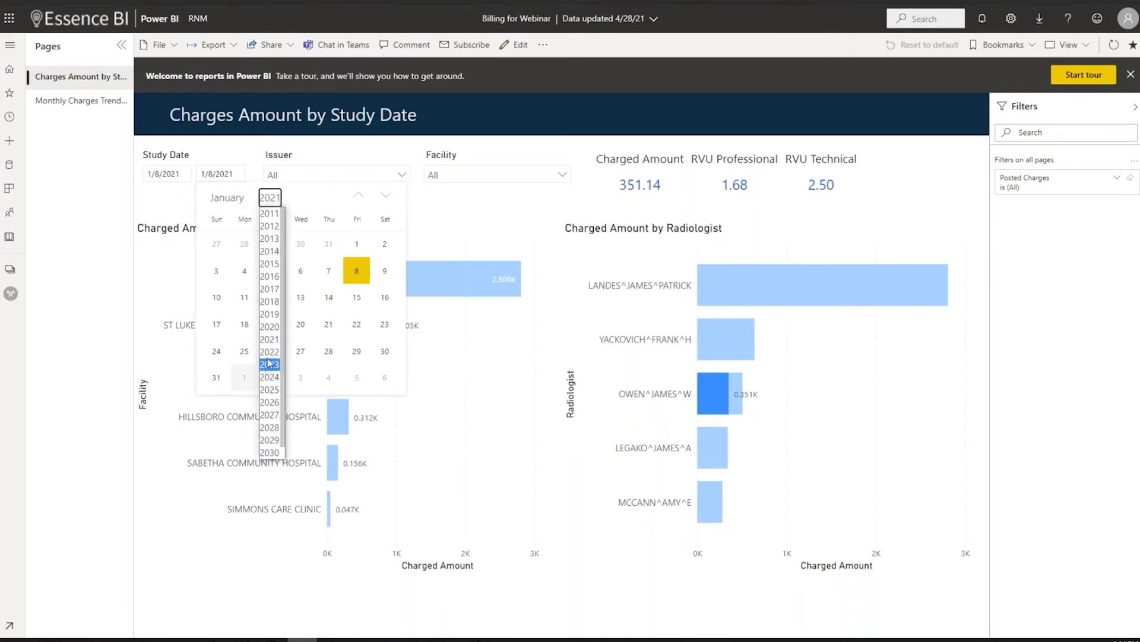
pyautogui.click(269, 338)
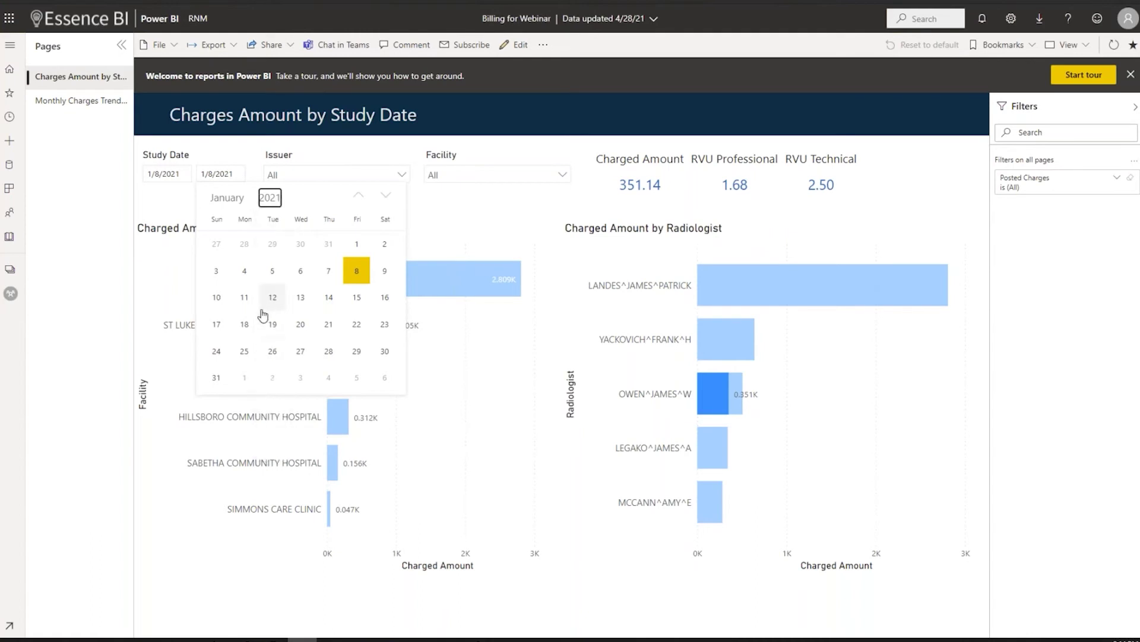
pyautogui.click(358, 252)
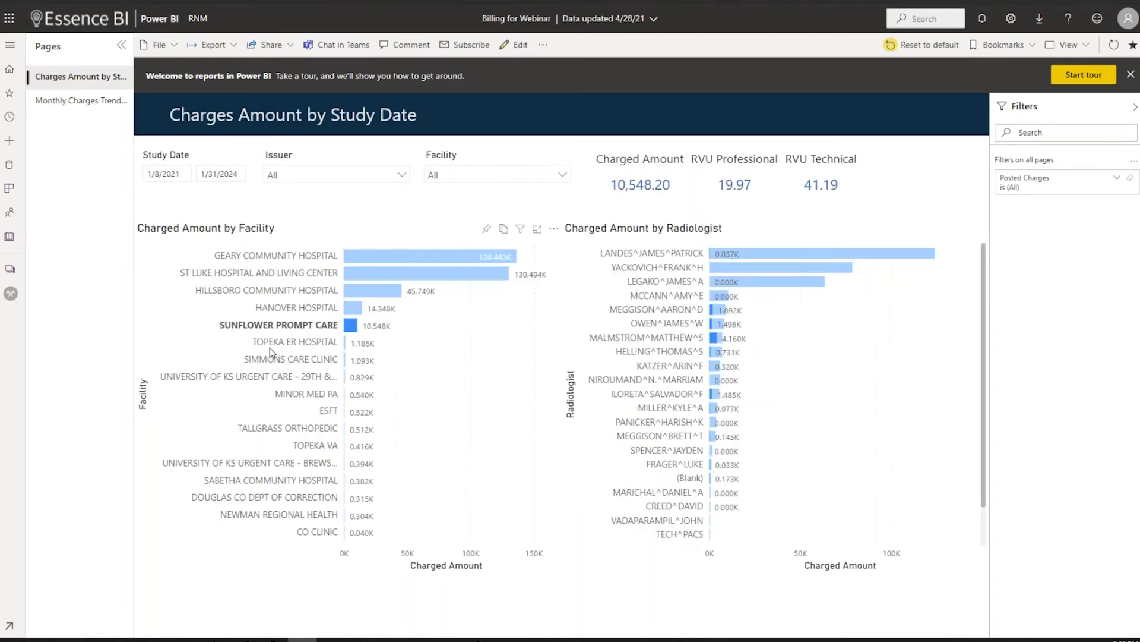
# Step: Move the Study Date slicer's start date back to 2016
pyautogui.click(170, 175)
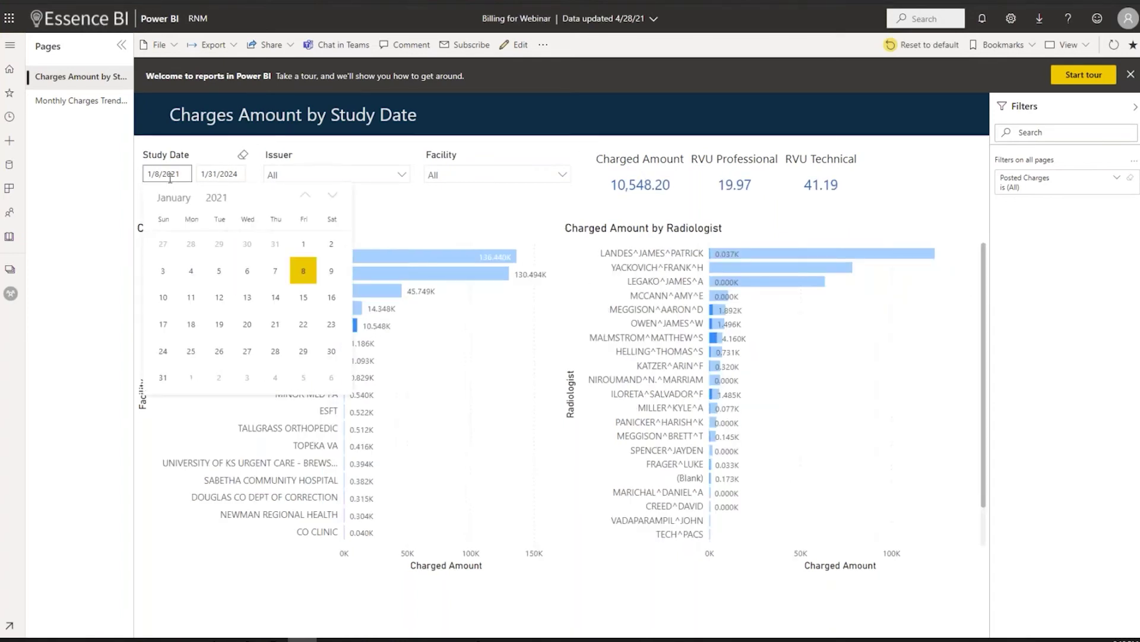
pyautogui.click(223, 201)
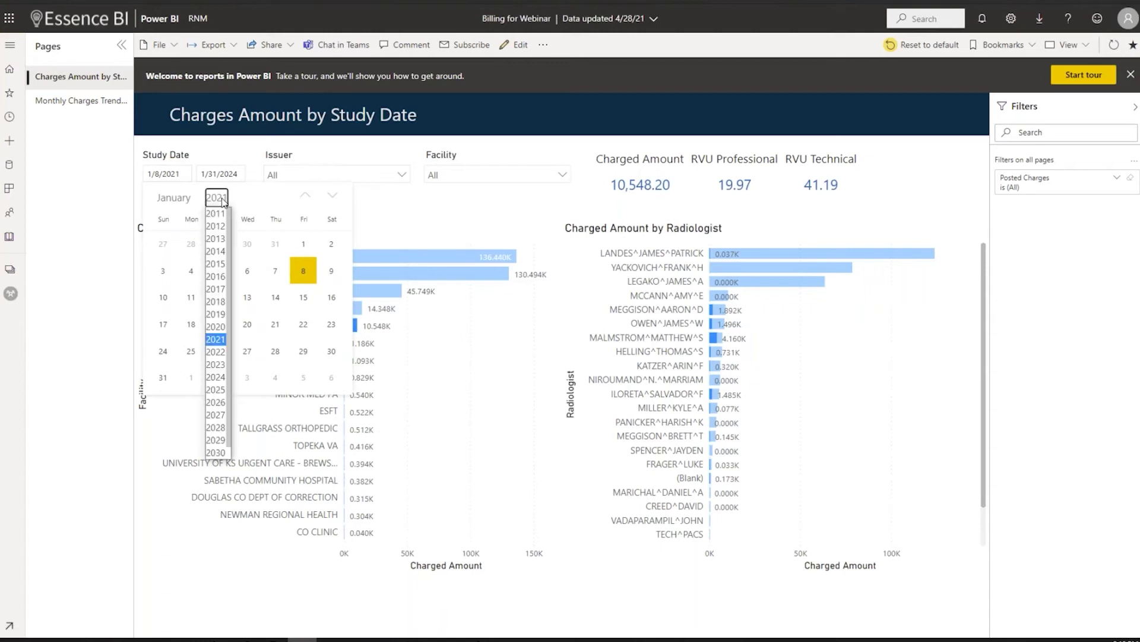
pyautogui.click(215, 276)
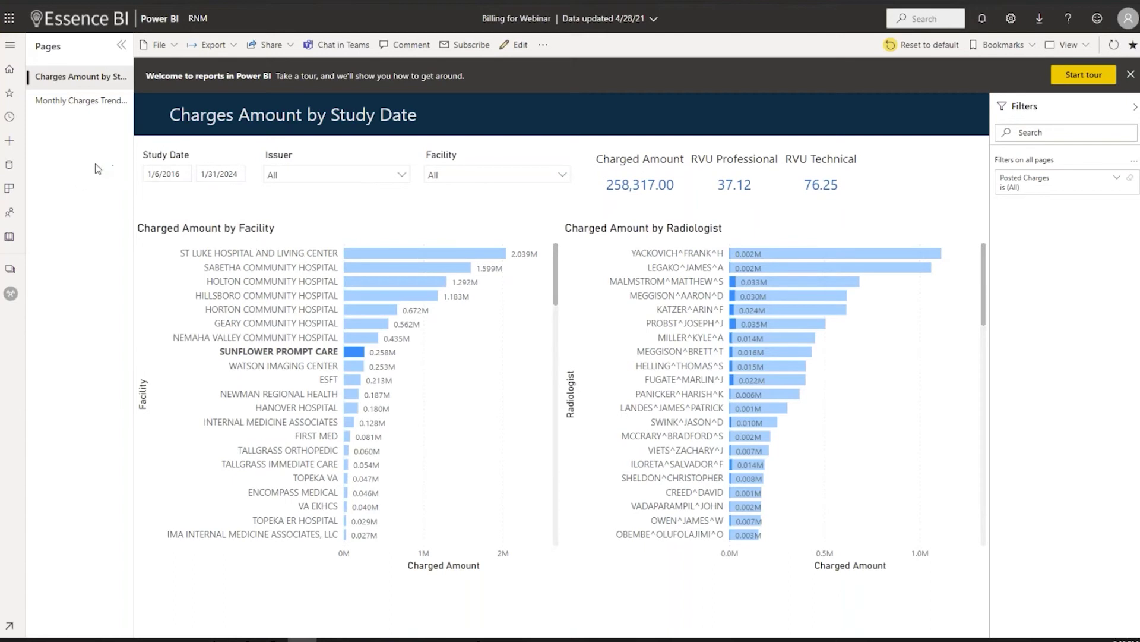
# Step: Edit Billing for Webinar, expand the User List, User Activity Audit and Transcriptionist fields, then return Home
pyautogui.click(514, 45)
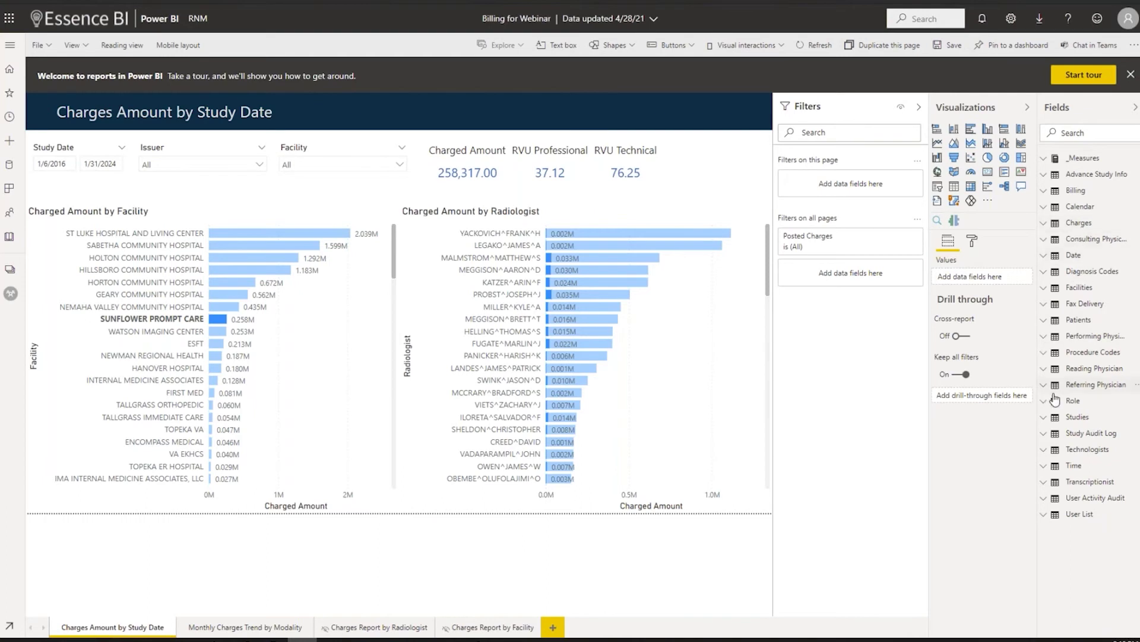
pyautogui.click(1043, 516)
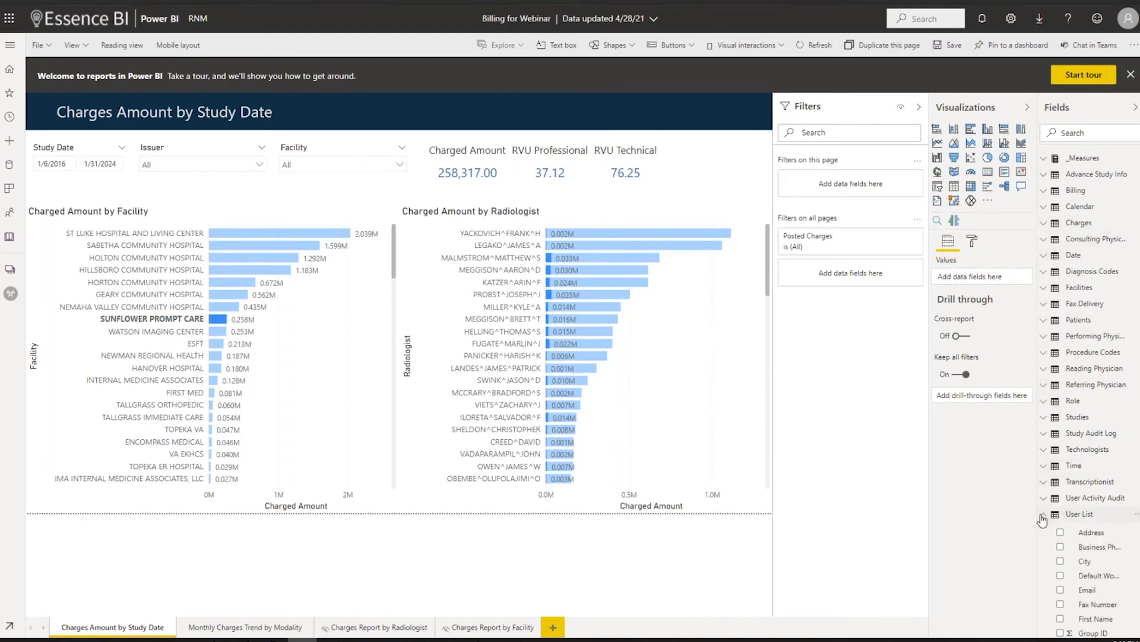
pyautogui.click(1044, 498)
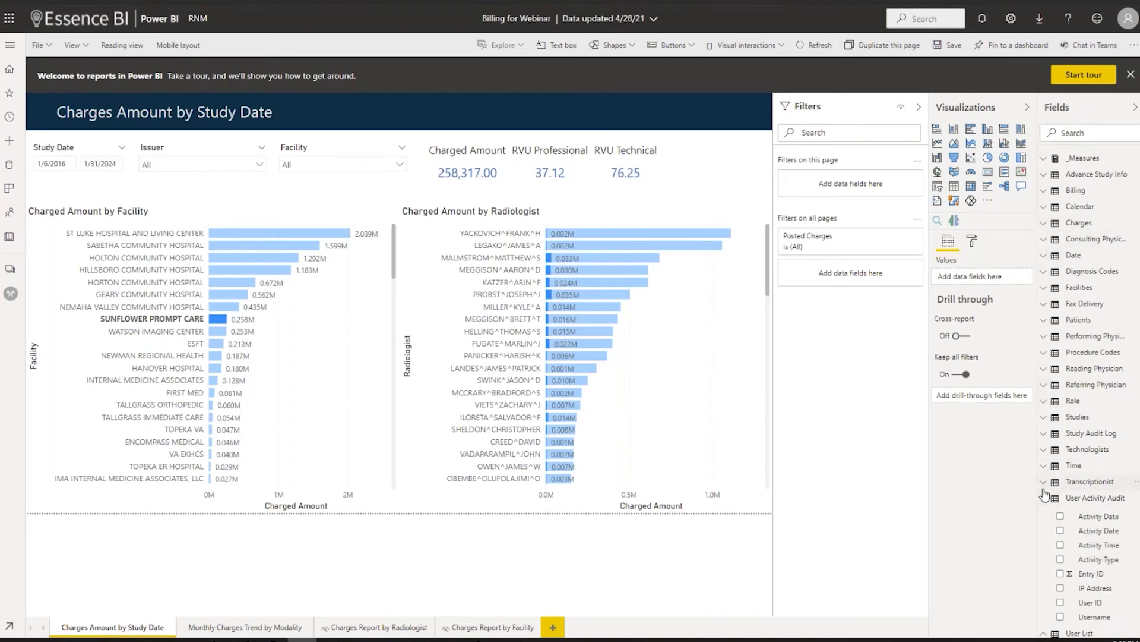
pyautogui.click(1044, 482)
pyautogui.scroll(-5, 1069, 427)
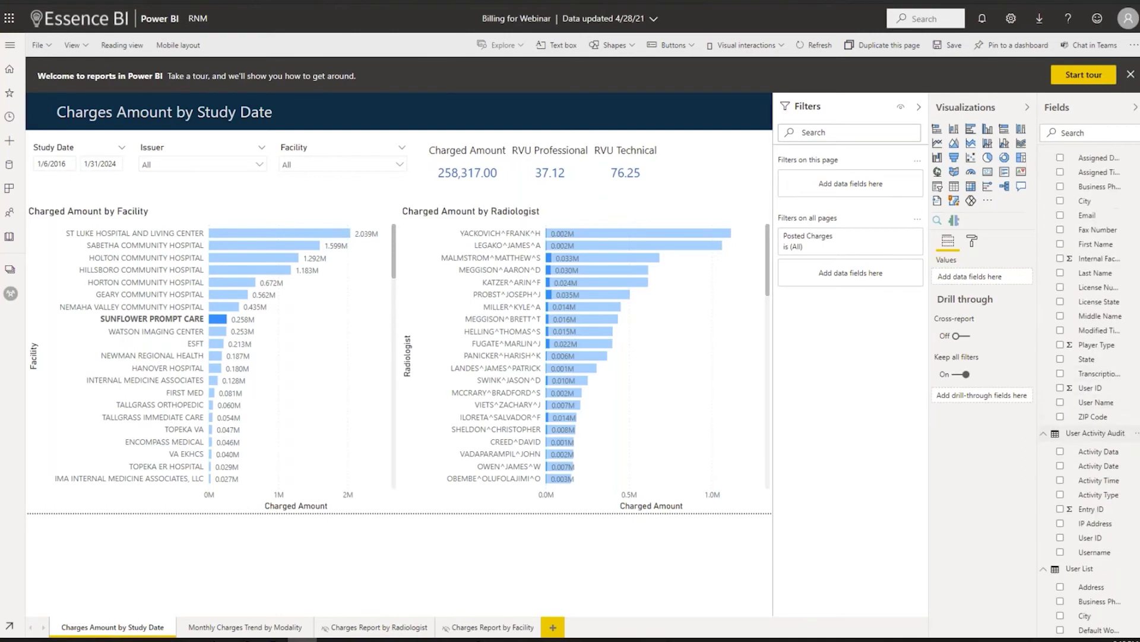
pyautogui.scroll(6, 1087, 416)
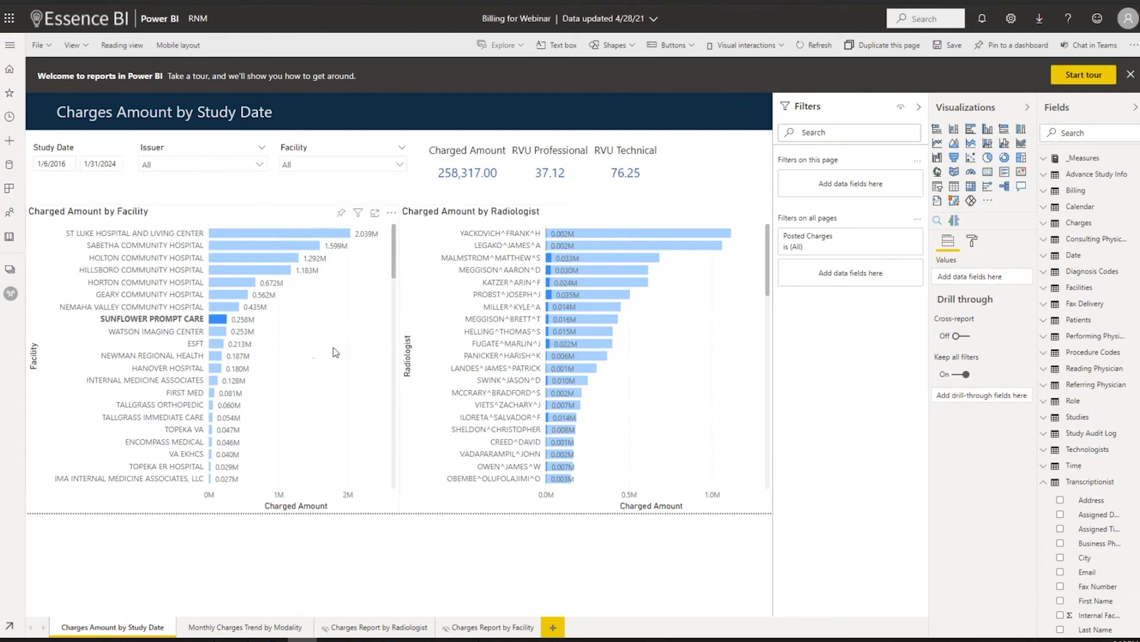
pyautogui.click(12, 72)
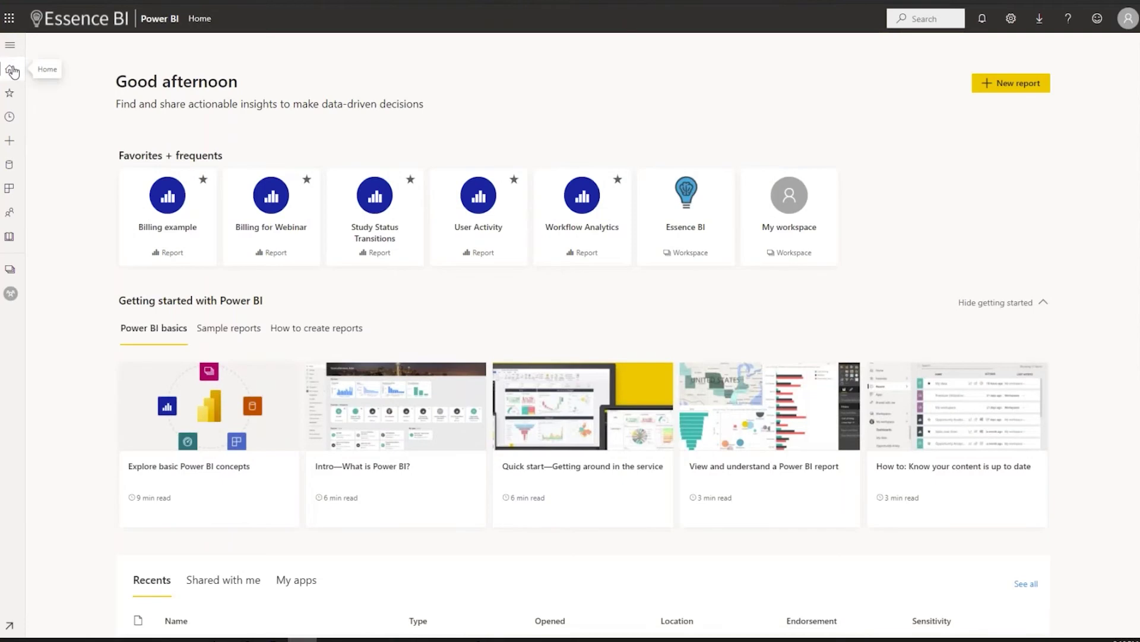
# Step: Open the Billing example report from Favorites on its PM Reads page
pyautogui.click(153, 196)
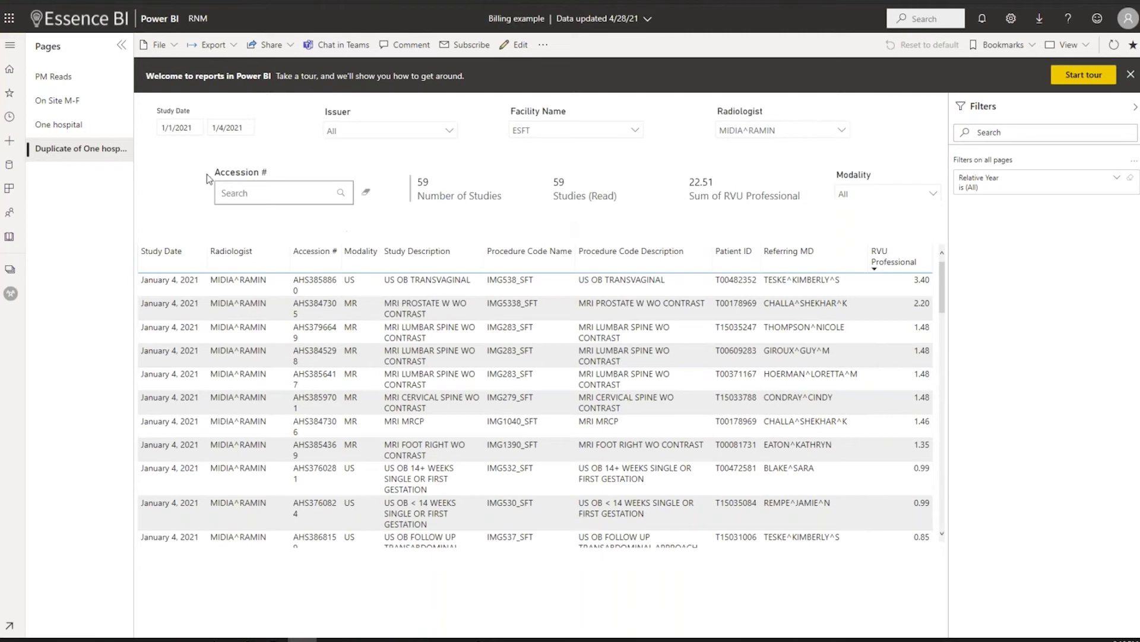
pyautogui.click(43, 77)
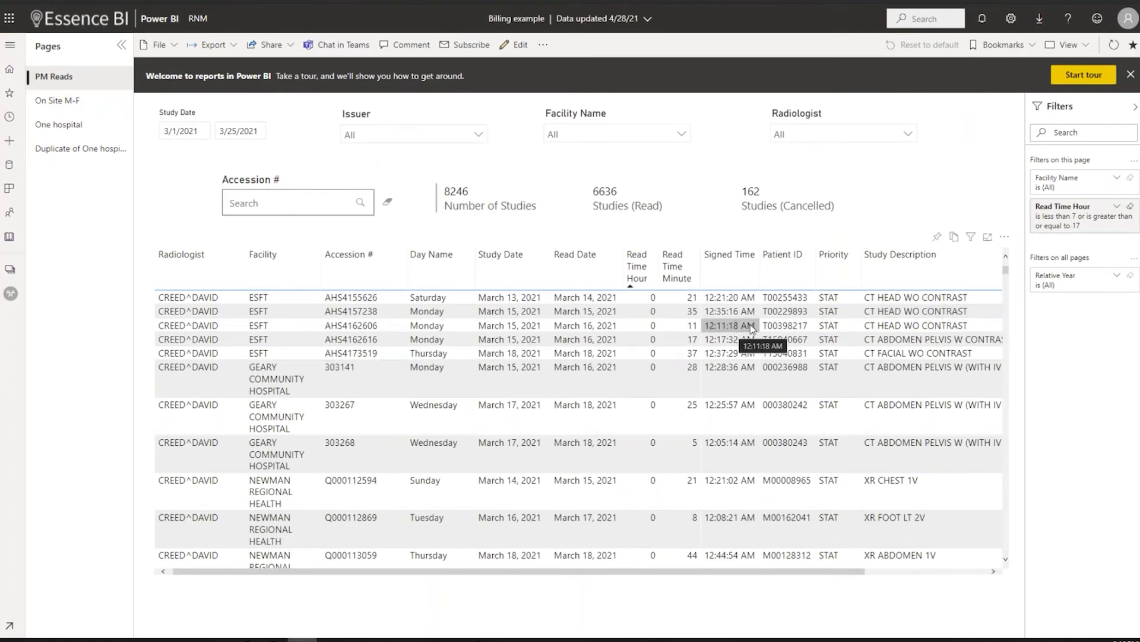
# Step: Inspect the Read Time Hour filter's 17-hour threshold, then switch to the On Site M-F page
pyautogui.click(1067, 221)
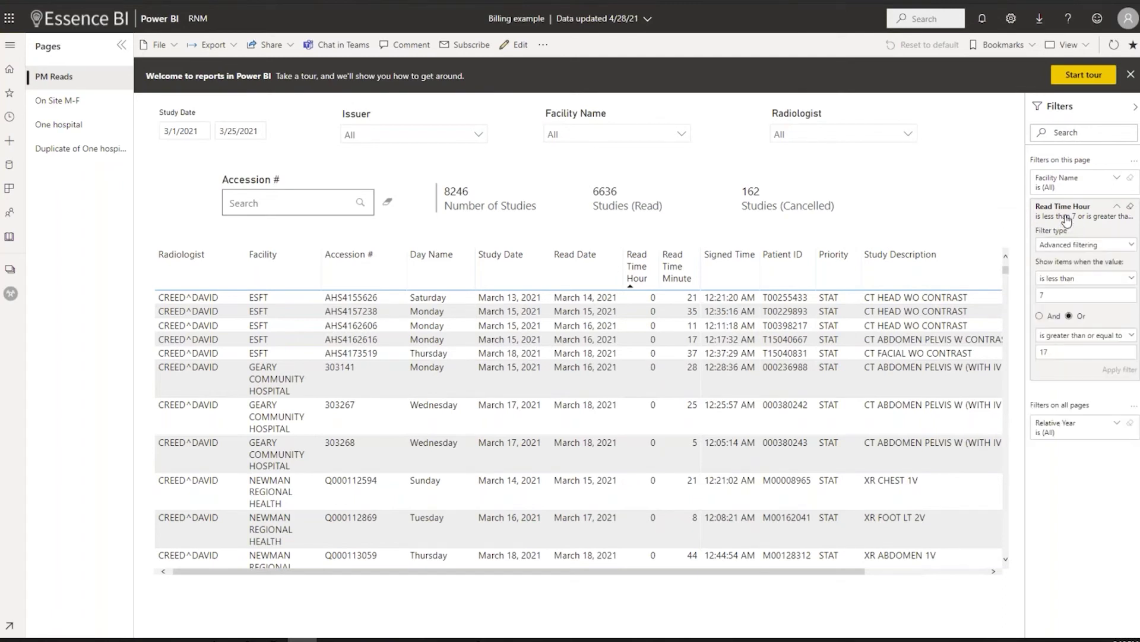
pyautogui.click(1050, 352)
pyautogui.click(72, 104)
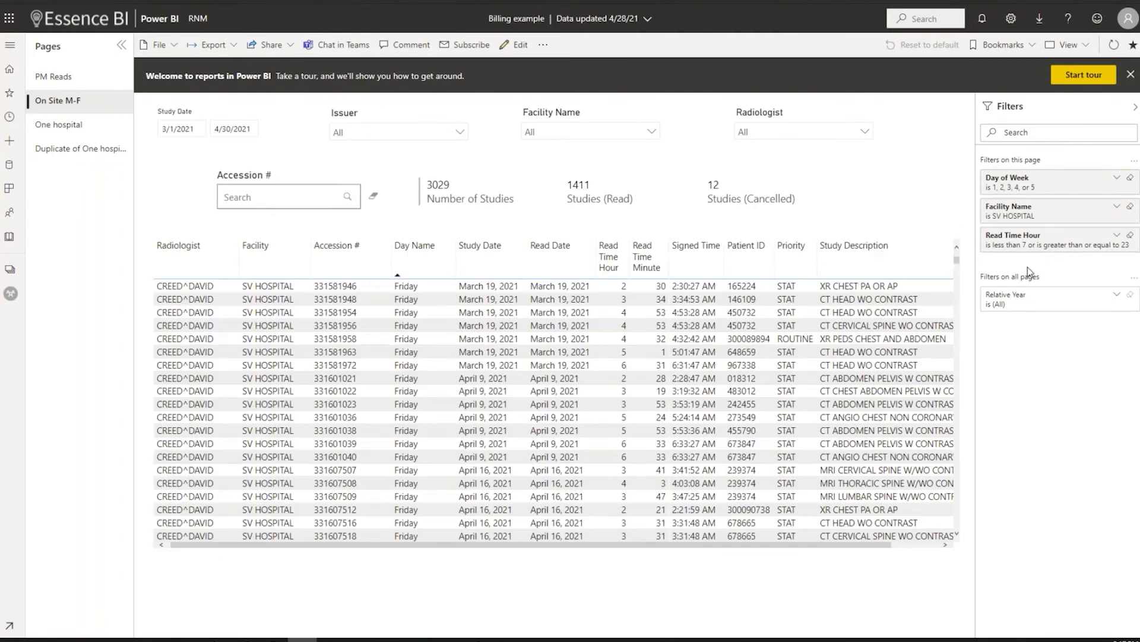
# Step: Check the 23-hour Read Time Hour threshold, toggle an April 9 study filter, and return Home
pyautogui.click(1029, 244)
pyautogui.doubleClick(1014, 379)
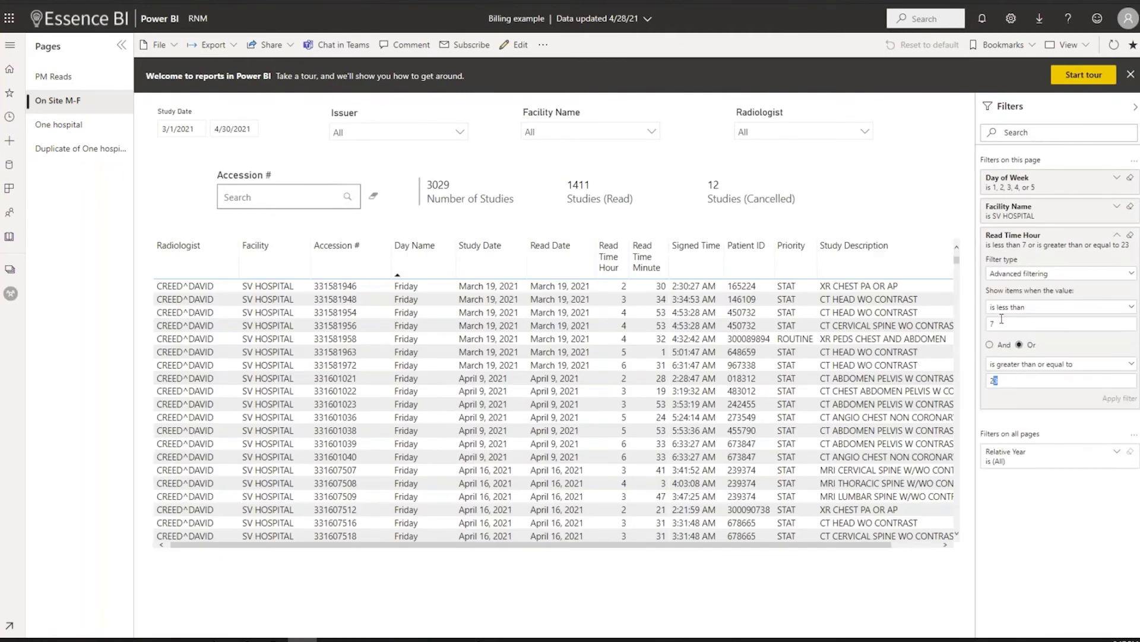
pyautogui.click(576, 392)
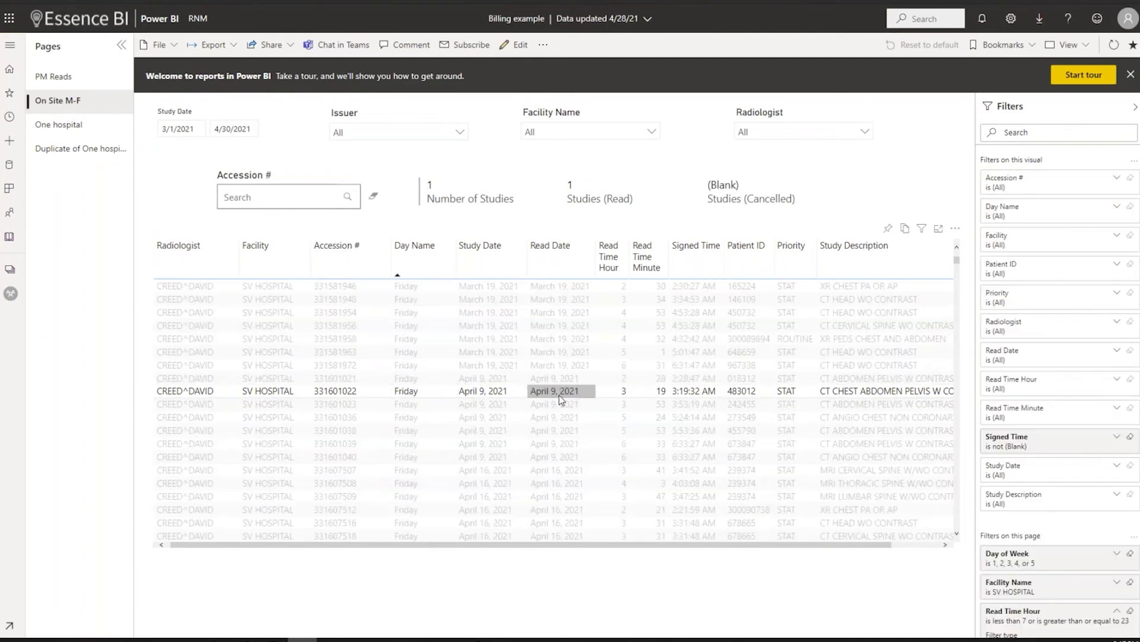
pyautogui.click(559, 394)
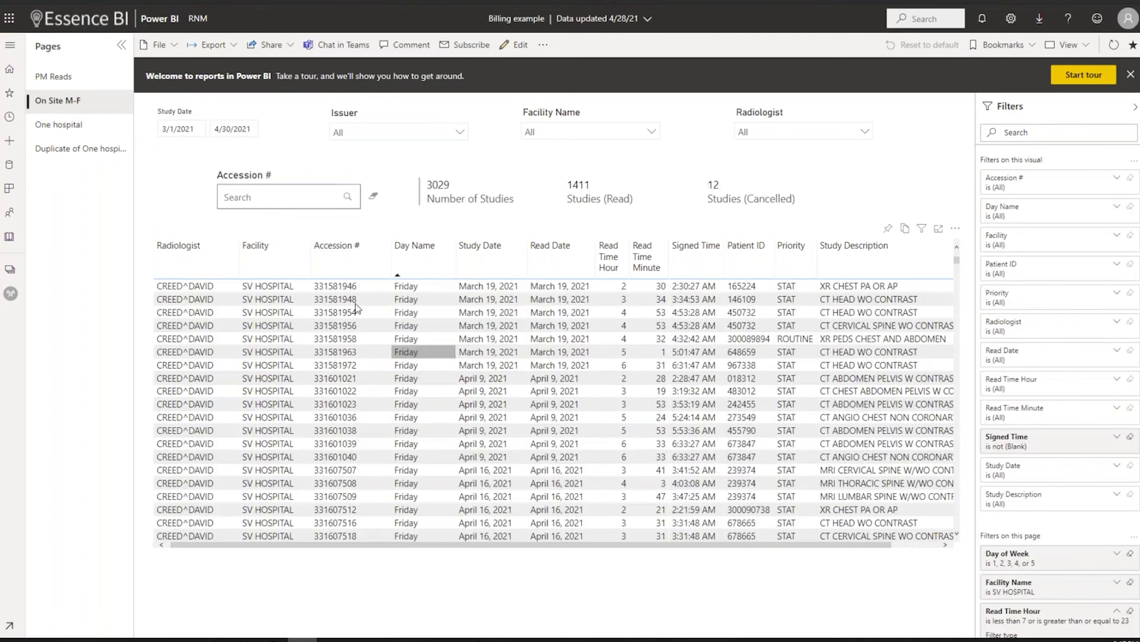
pyautogui.click(11, 70)
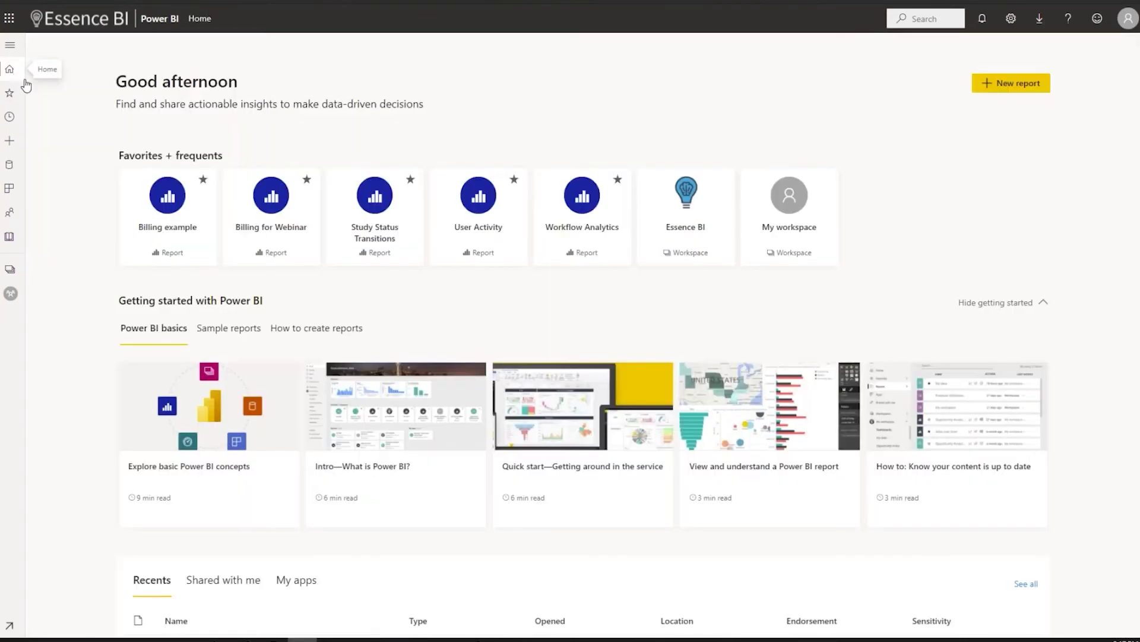
# Step: Open the Workflow Analytics report from Home on its Dashboard page
pyautogui.click(599, 226)
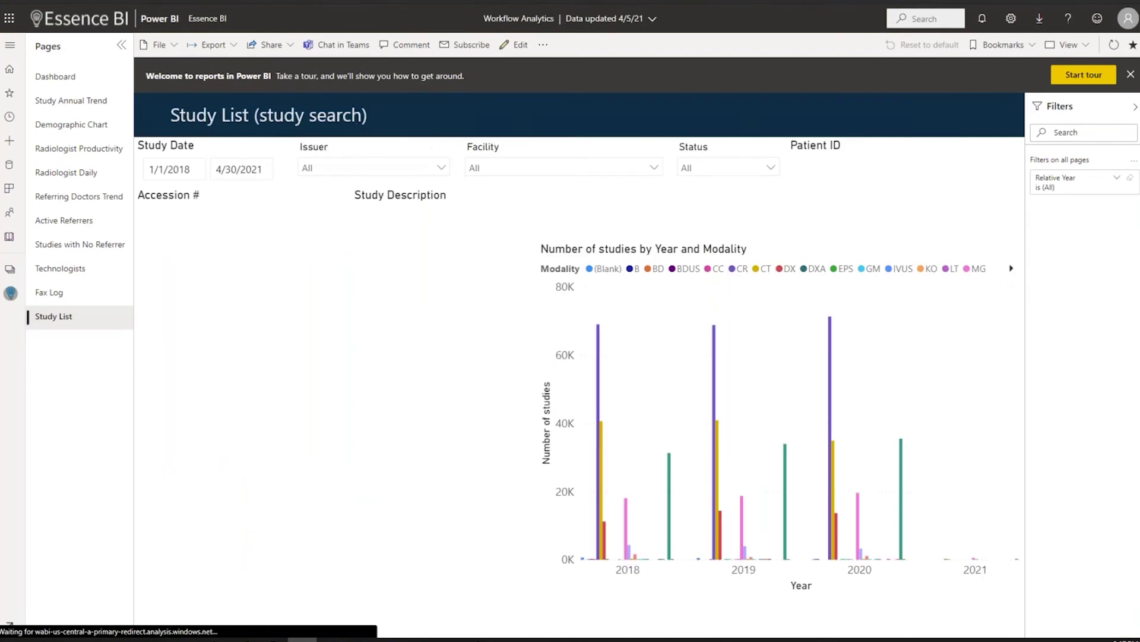
pyautogui.click(70, 77)
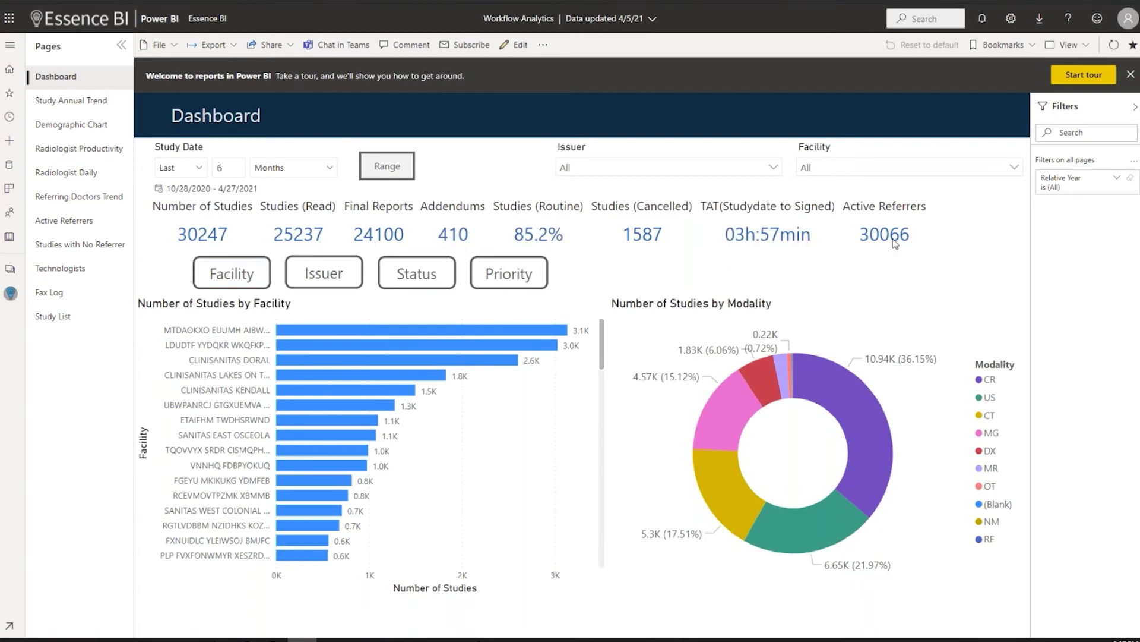
# Step: Cross-filter the dashboard by the CR, then CT, then MG modality slices
pyautogui.click(856, 415)
pyautogui.click(723, 499)
pyautogui.click(725, 438)
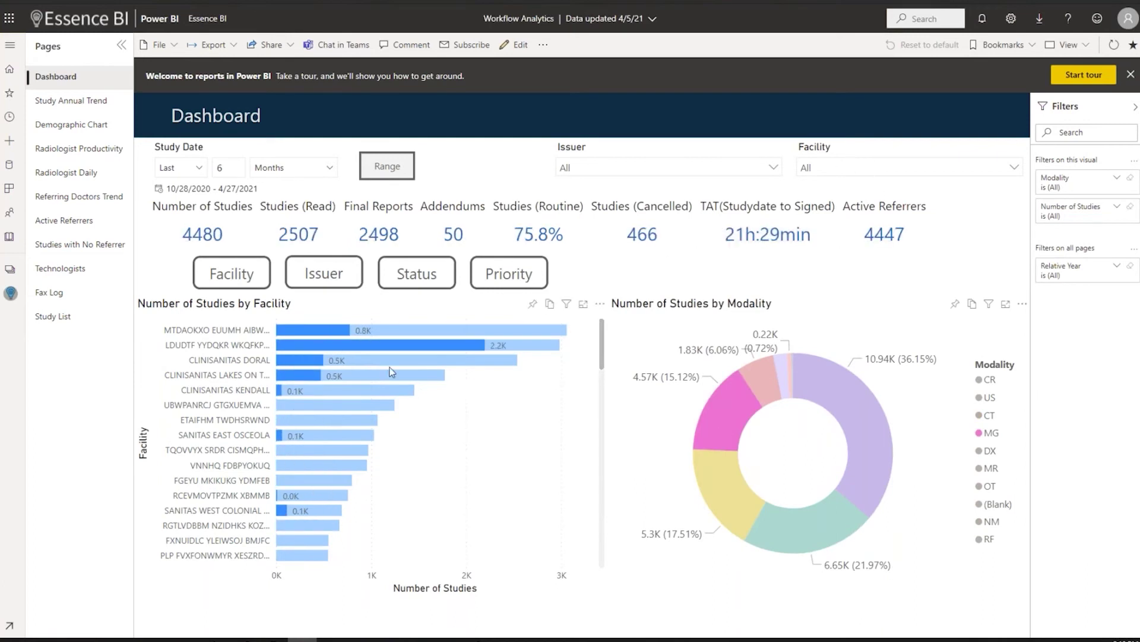
# Step: Filter by single facilities, ending on ETAIFHM TWDHSRWND, then open Study Annual Trend
pyautogui.click(331, 408)
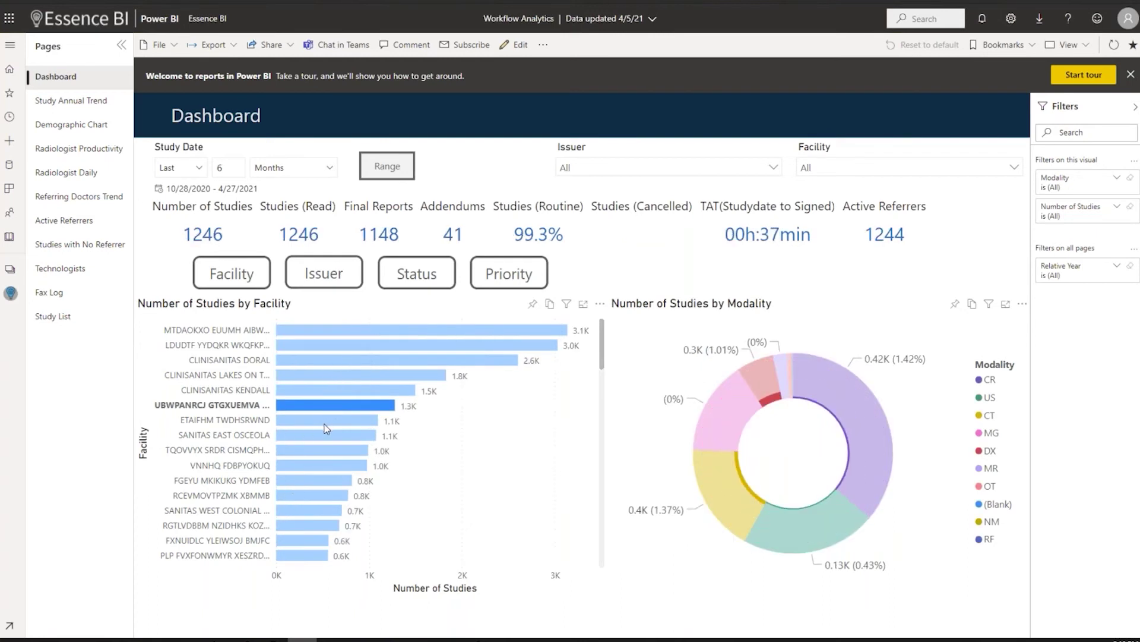
pyautogui.click(326, 423)
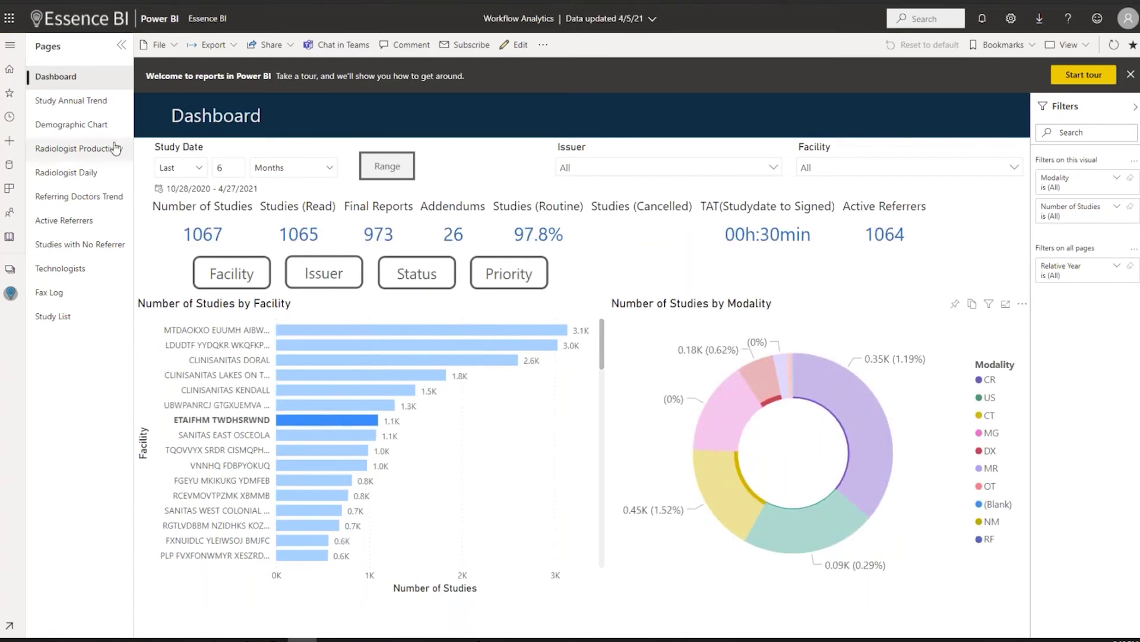
pyautogui.click(76, 102)
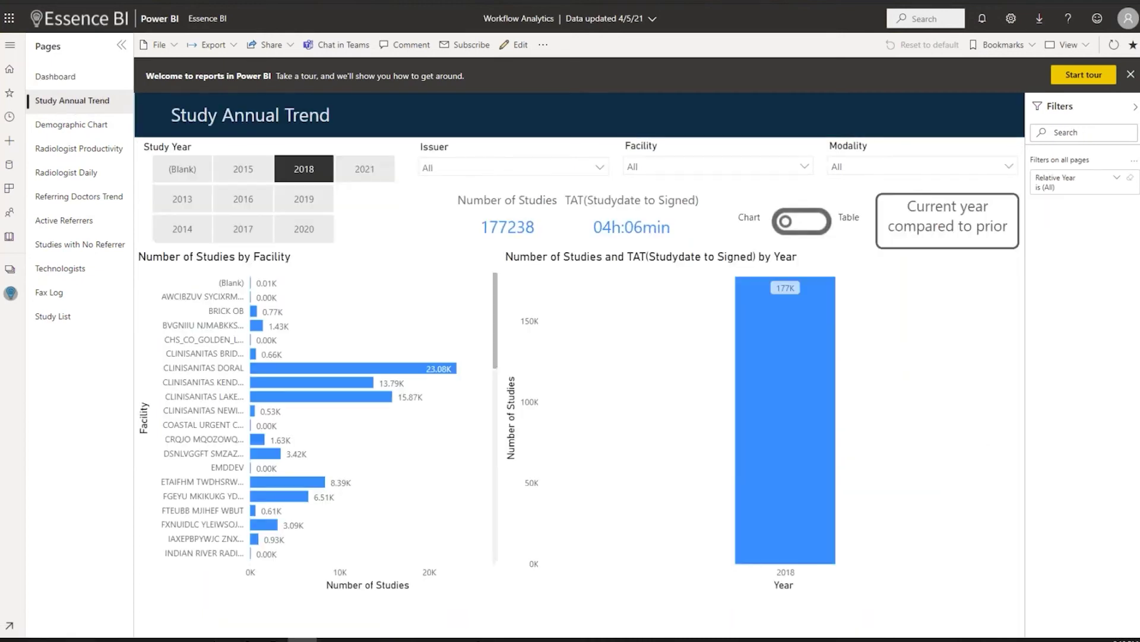
# Step: Select study years 2019, 2017 and 2016 in turn, then open the Demographic Chart page
pyautogui.click(304, 197)
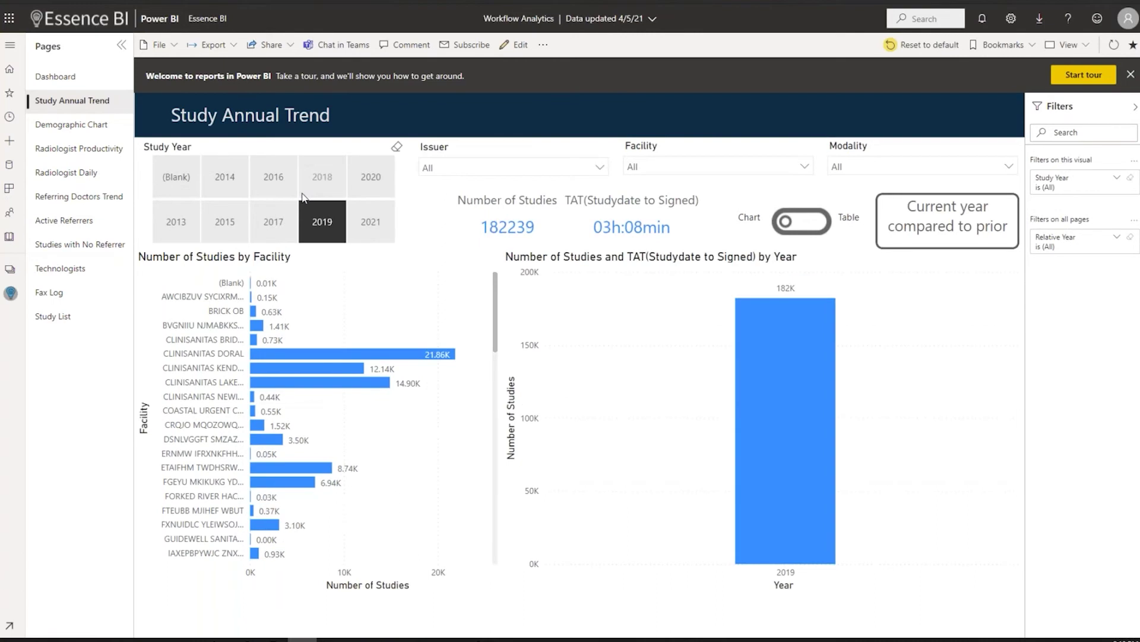
pyautogui.click(278, 224)
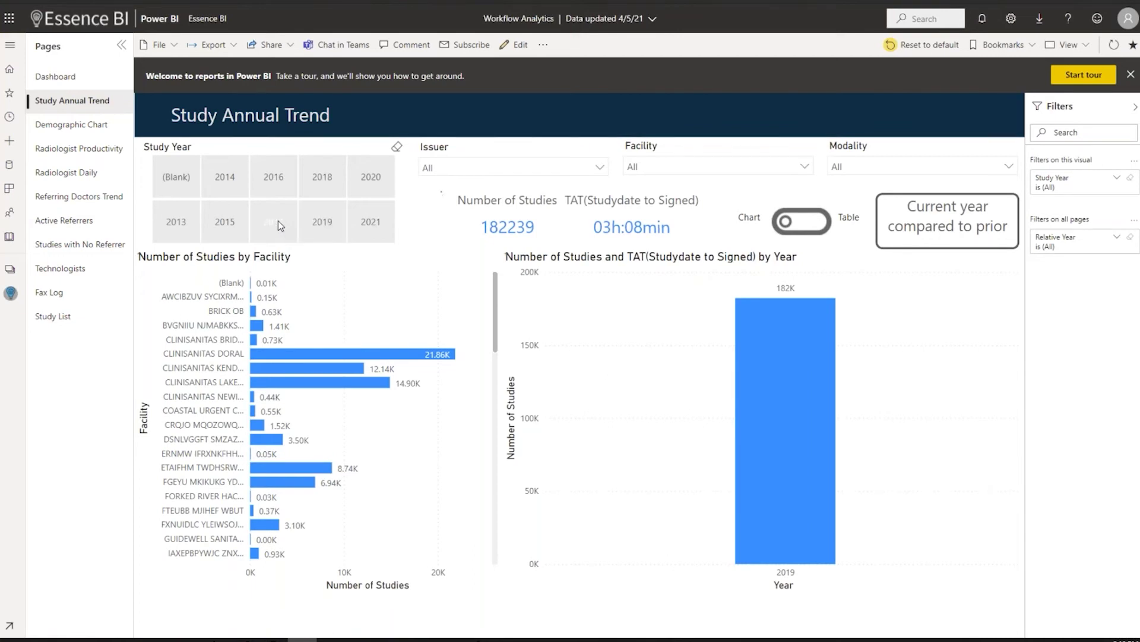
pyautogui.click(279, 181)
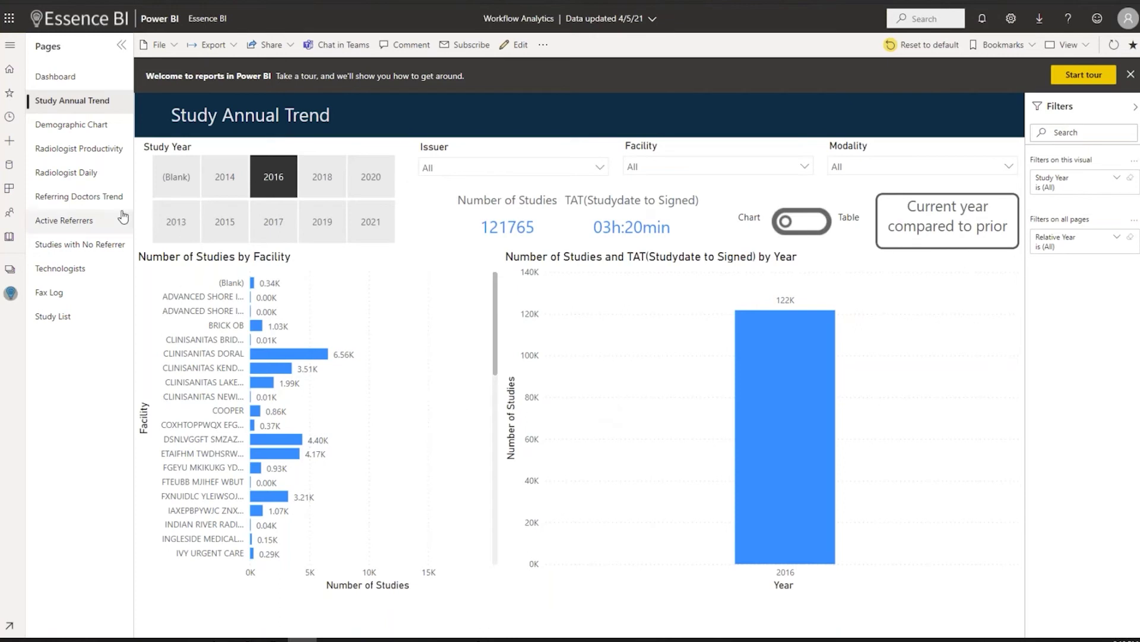
pyautogui.click(83, 126)
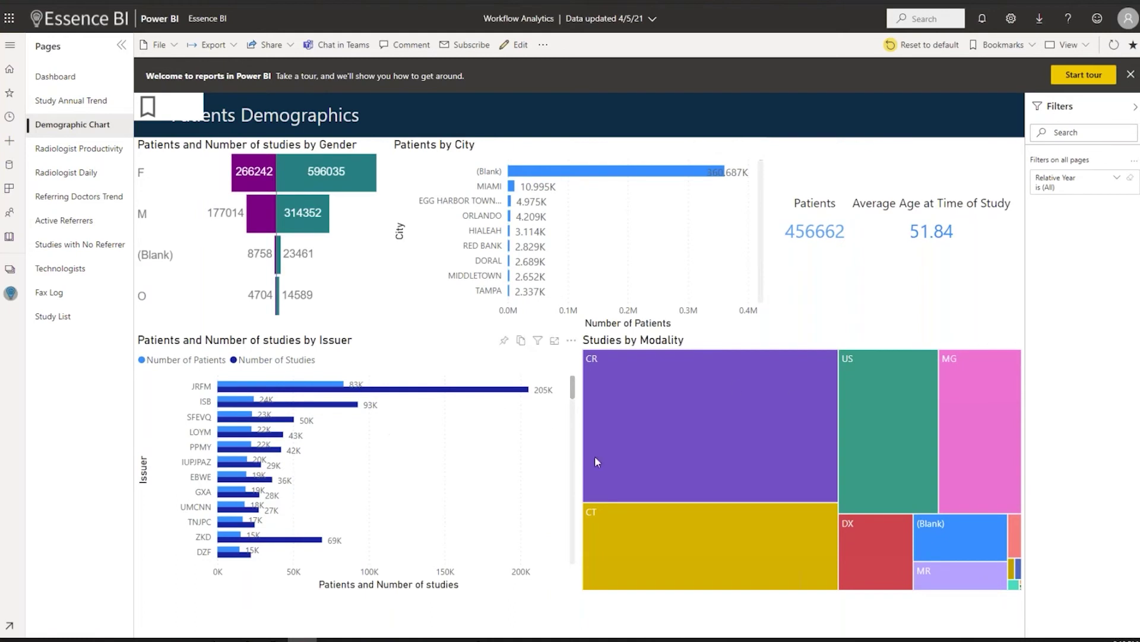
# Step: Toggle the CR and CT treemap tiles to cross-filter demographics, then open Radiologist Productivity
pyautogui.click(714, 431)
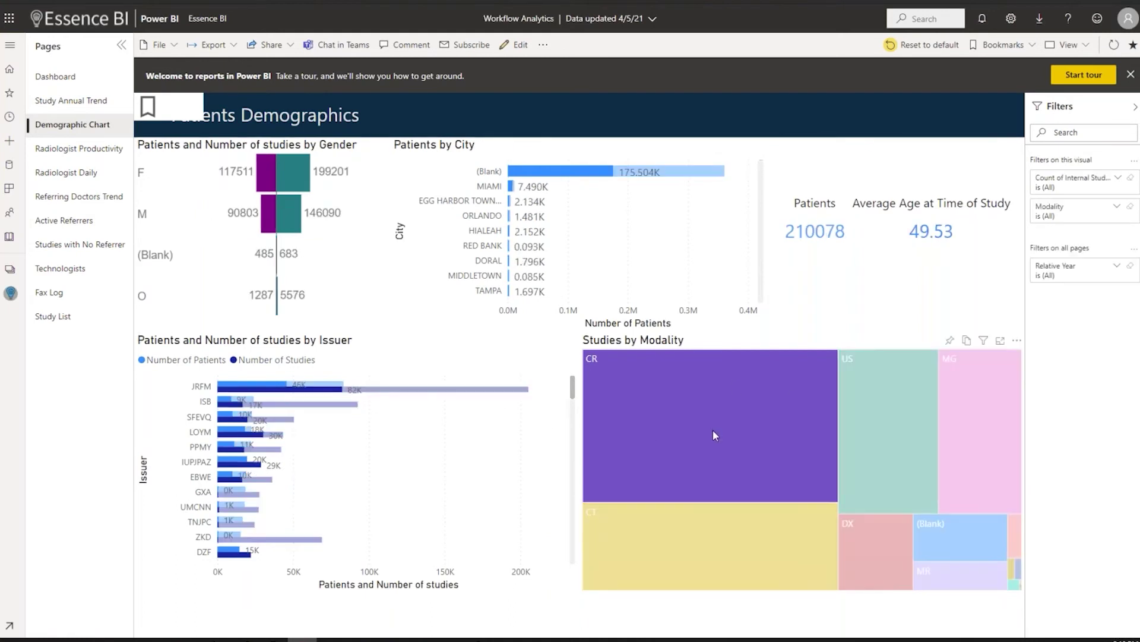
pyautogui.click(713, 431)
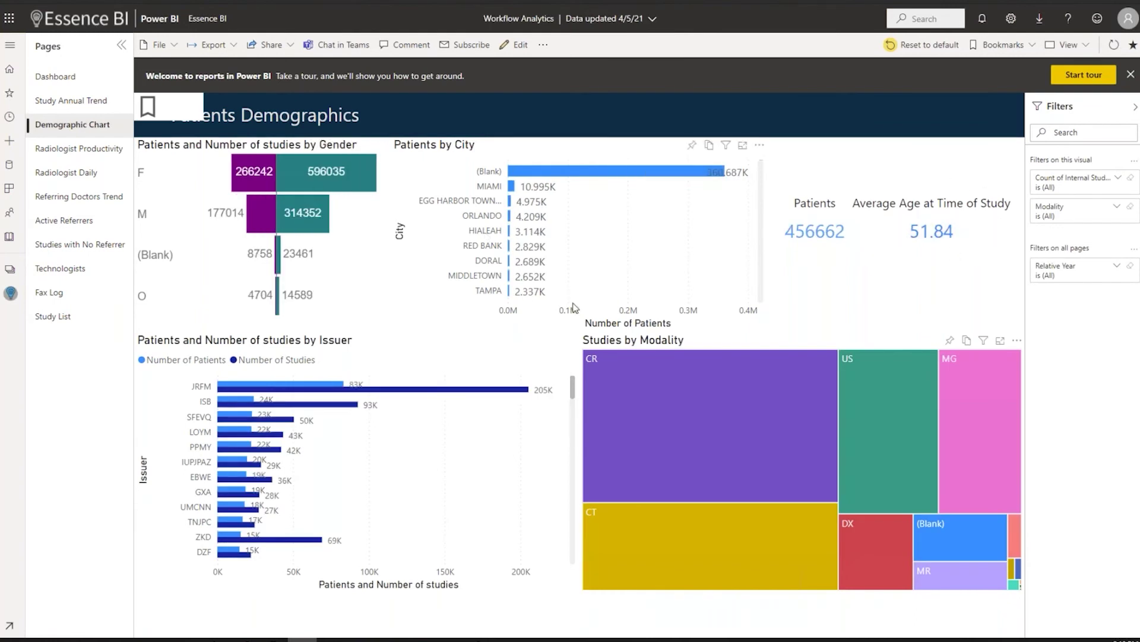
pyautogui.click(640, 526)
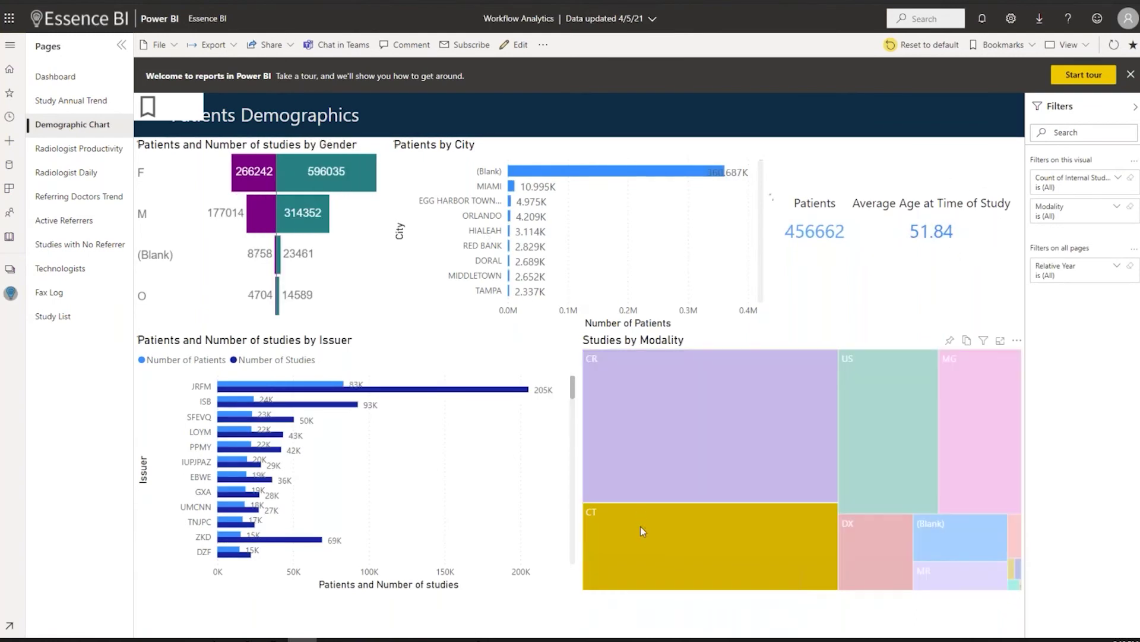
pyautogui.click(658, 458)
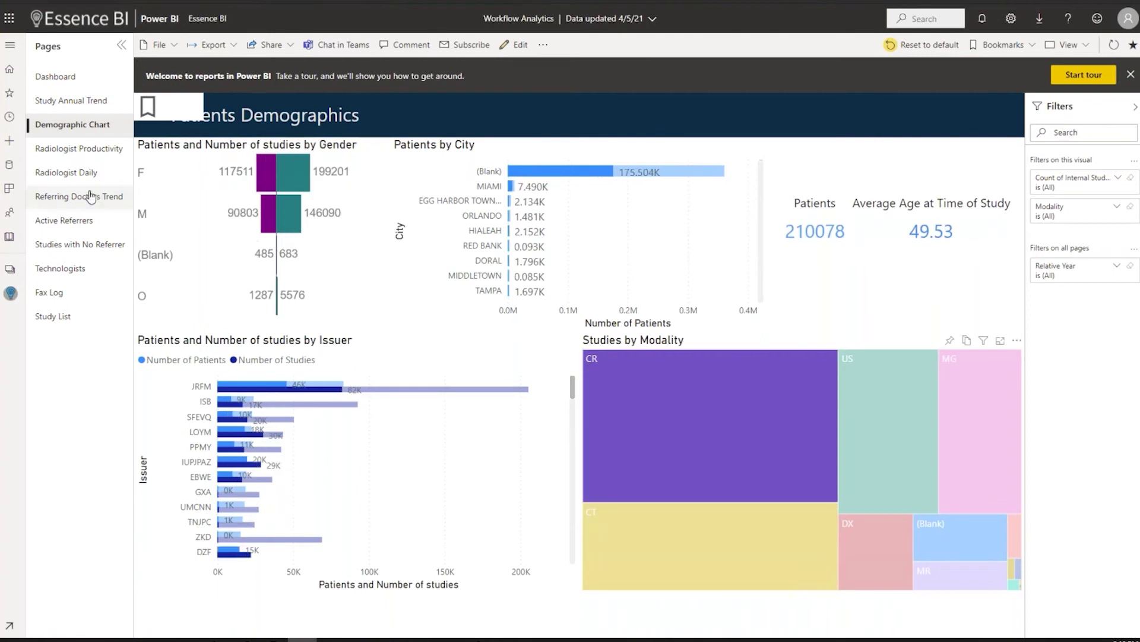
pyautogui.click(76, 150)
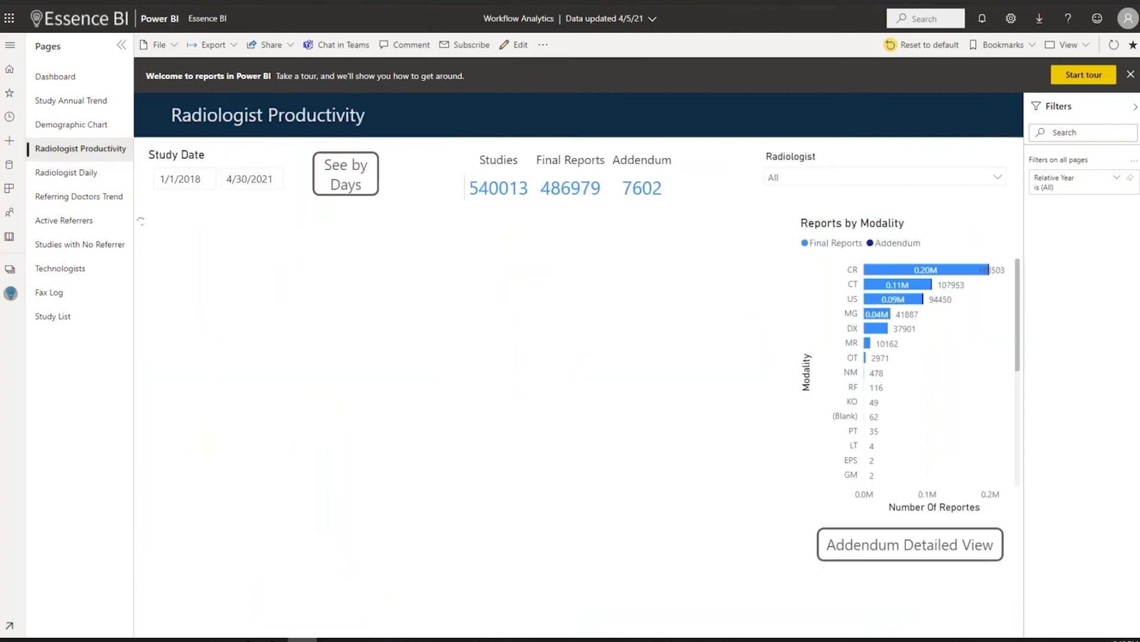
# Step: Browse the Referring Doctors Trend, Active Referrers contact and Study List search pages, then return Home
pyautogui.click(66, 201)
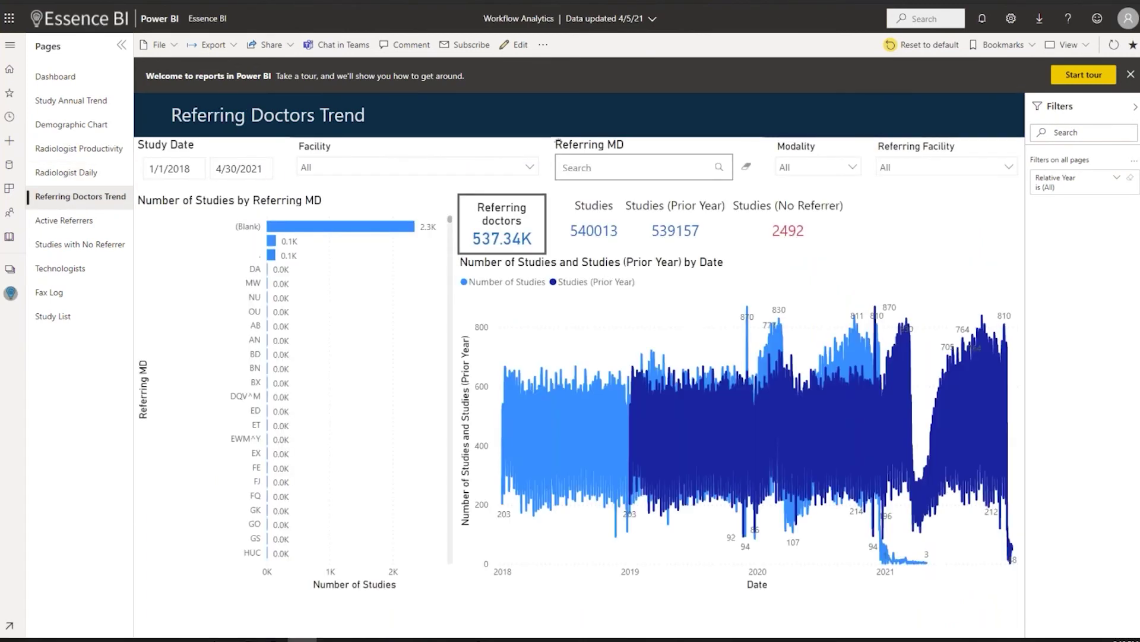
pyautogui.click(63, 223)
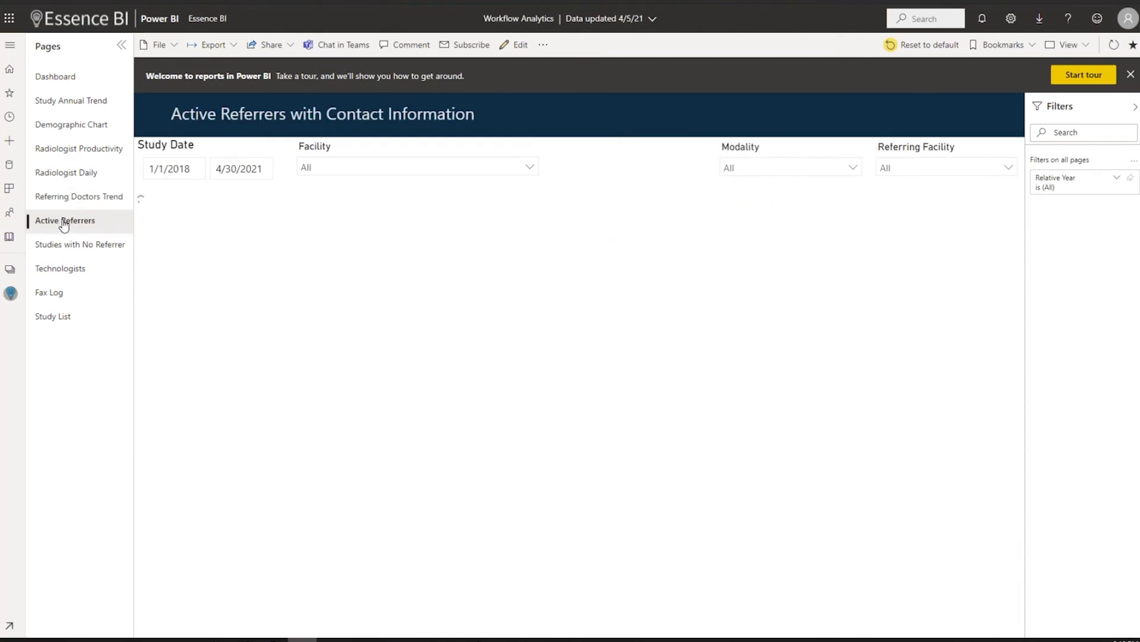
pyautogui.click(51, 317)
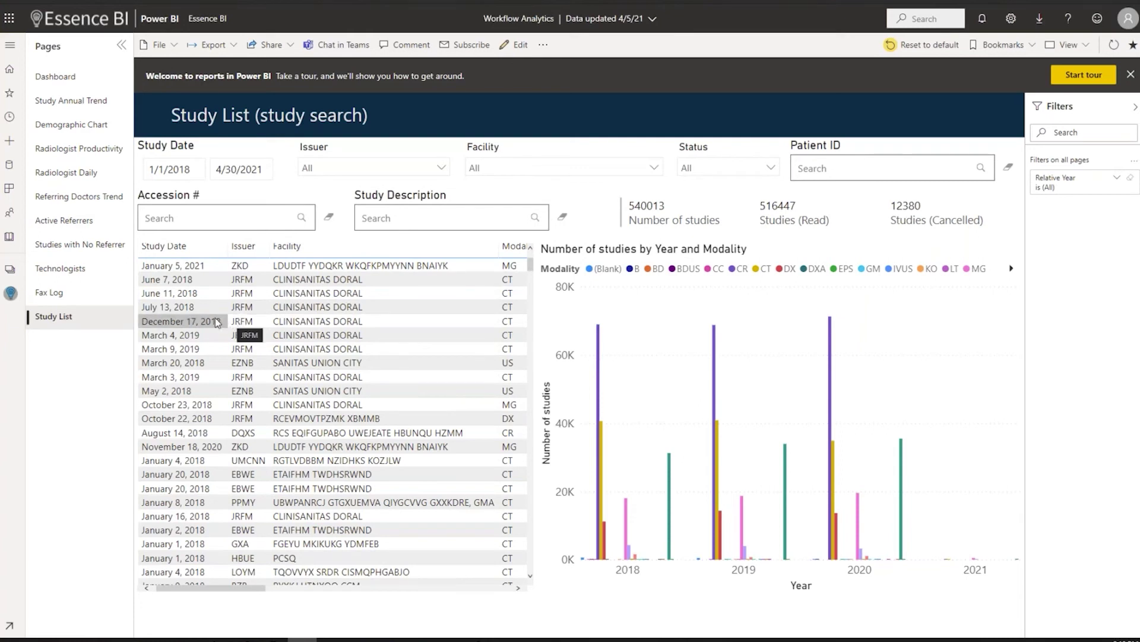
pyautogui.click(9, 73)
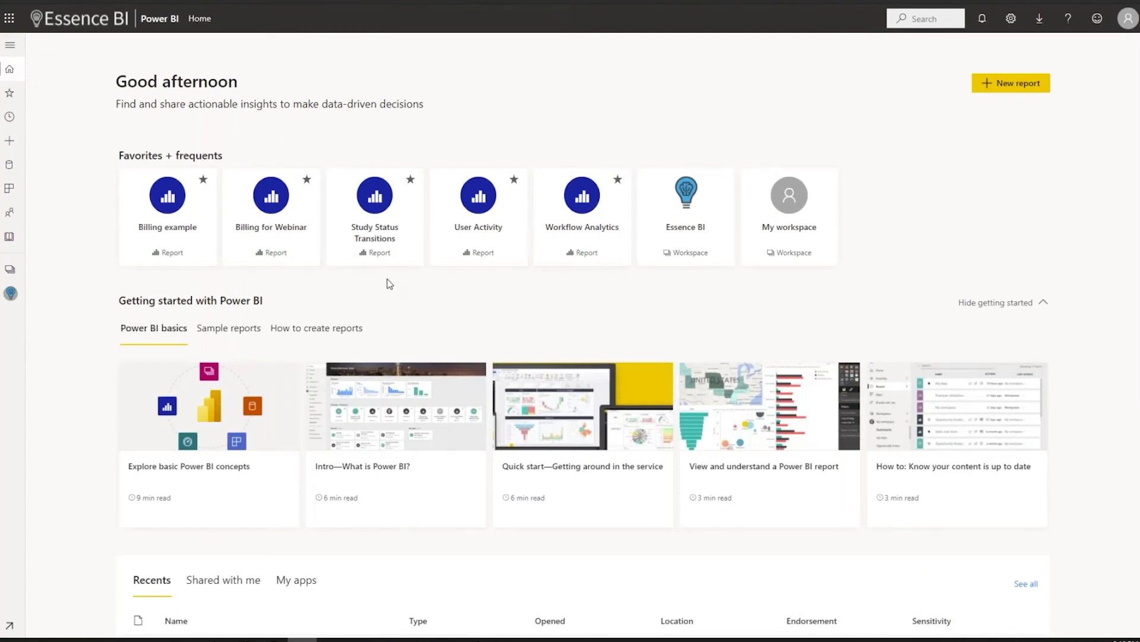
# Step: Open the Study Status Transitions report's Study Transitions Matrix and scroll across the later status columns
pyautogui.click(375, 226)
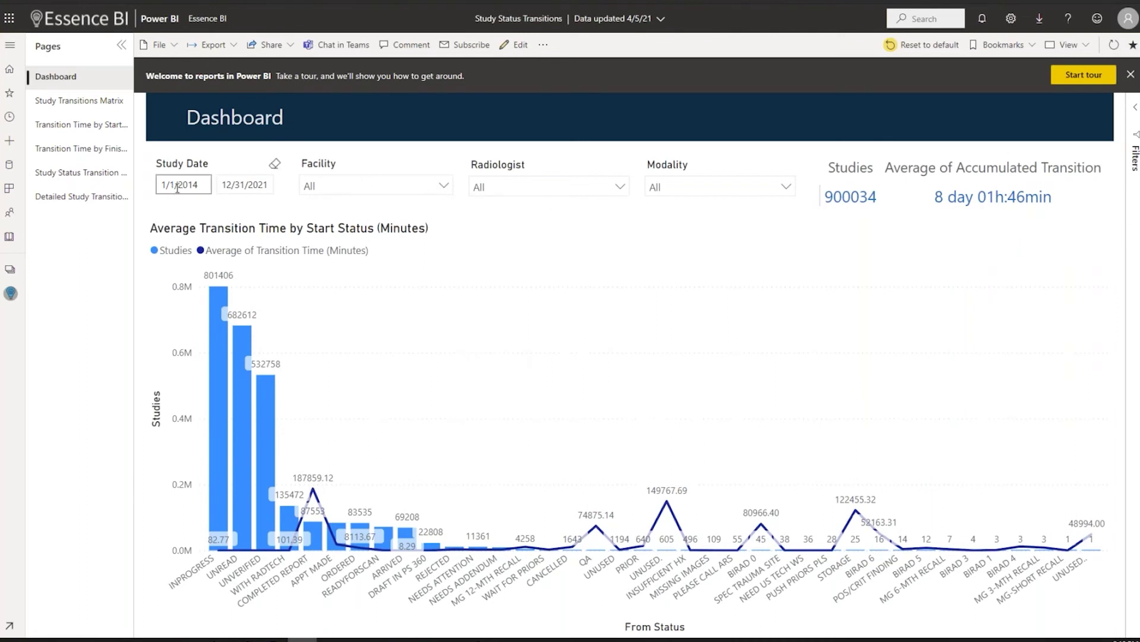
pyautogui.click(41, 109)
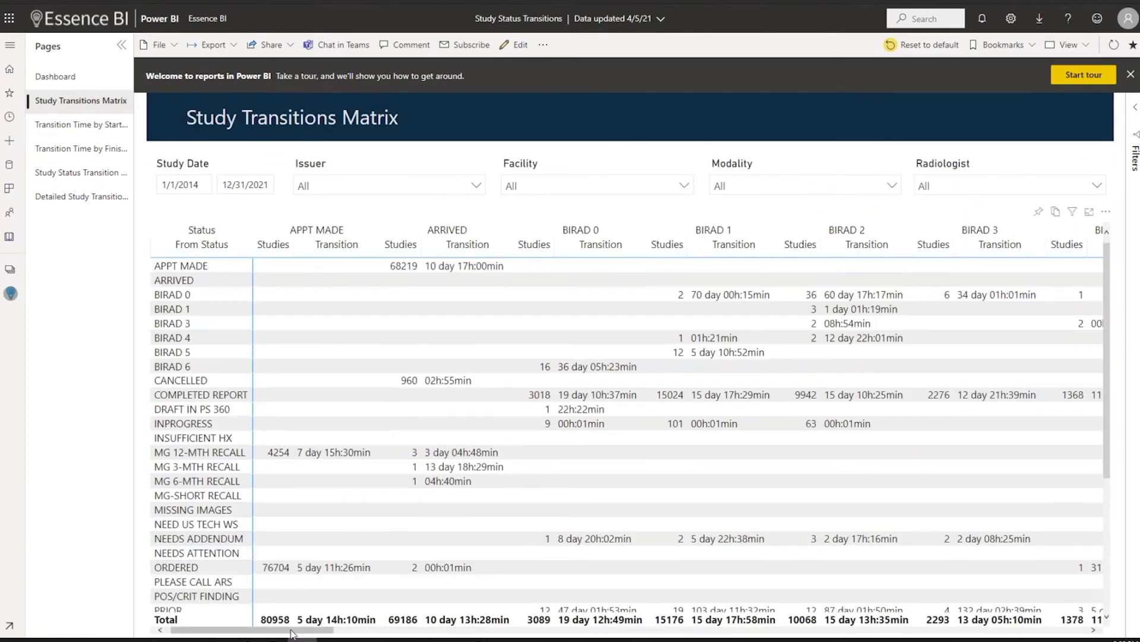
pyautogui.moveTo(295, 634); pyautogui.dragTo(924, 639)
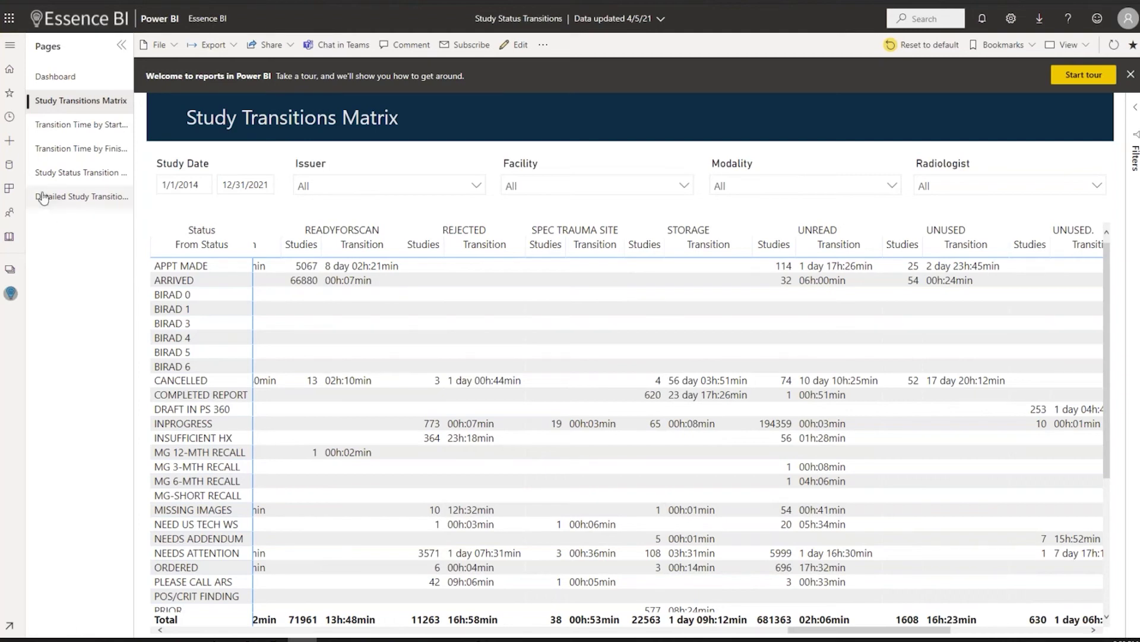
# Step: Open the User Activity report from Home and view its Signed Waiver by Roles page
pyautogui.click(10, 72)
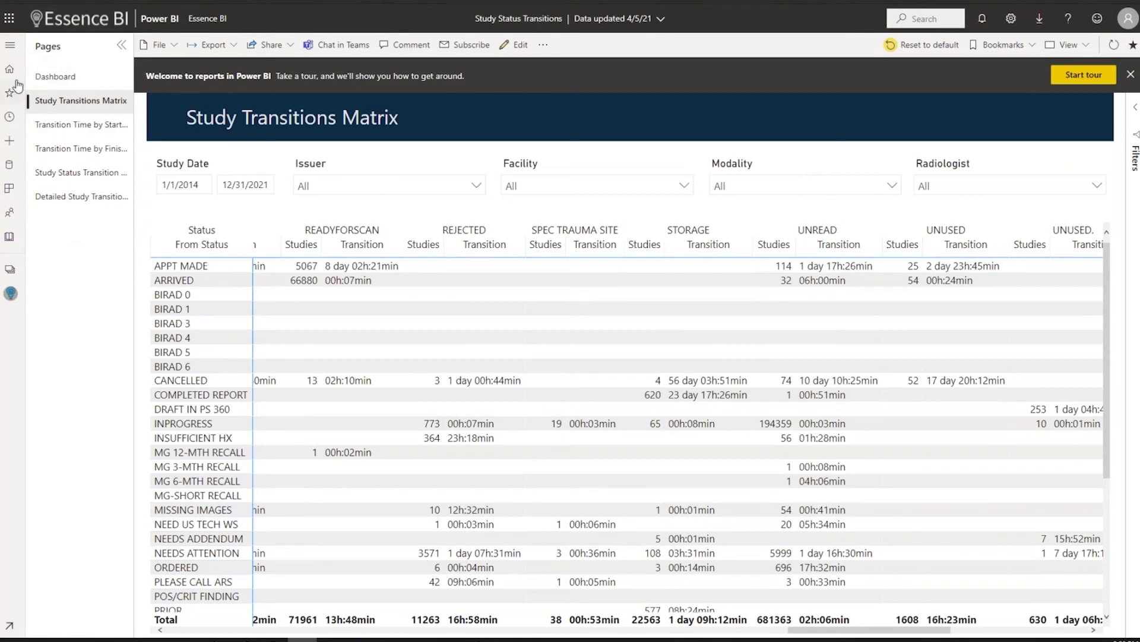
pyautogui.click(482, 218)
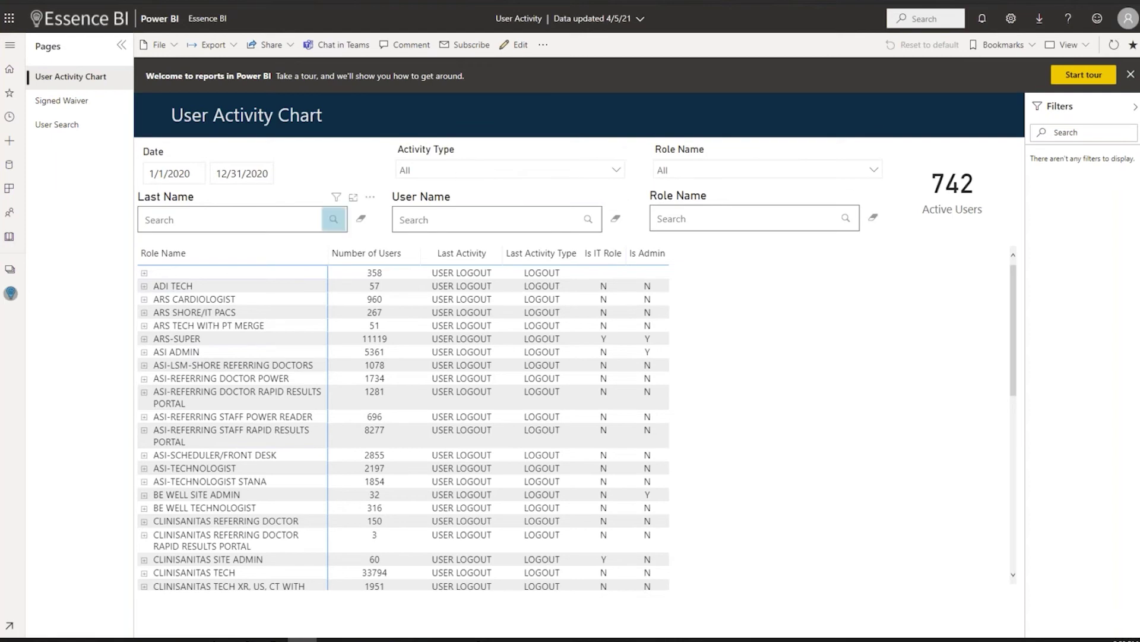
pyautogui.click(79, 102)
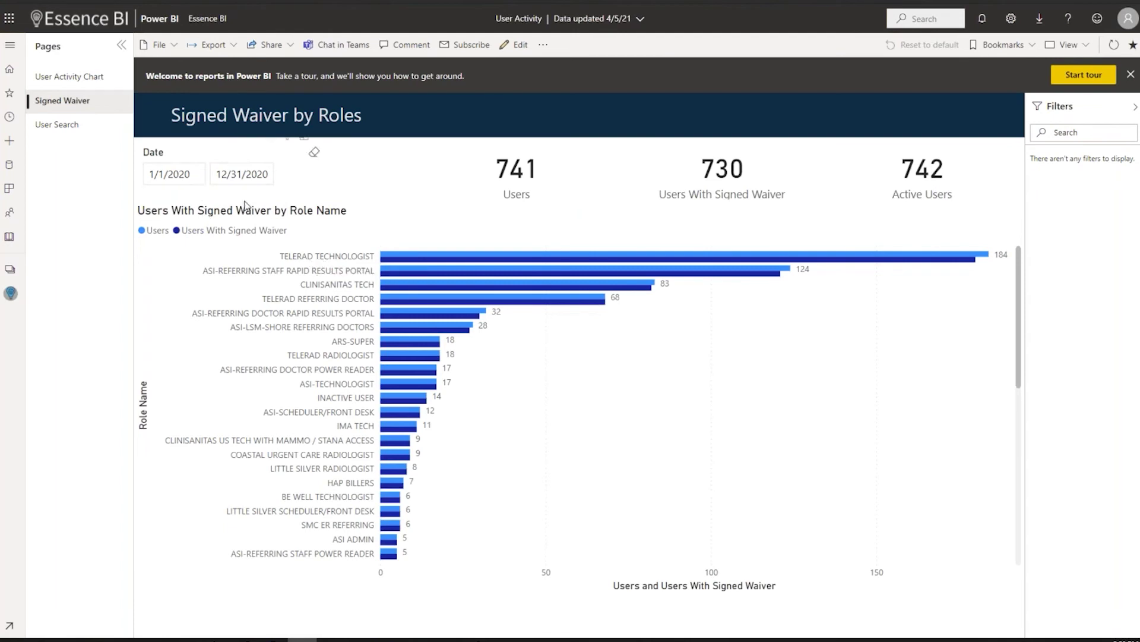
# Step: Check one user's login history on User Search, then return to the User Activity Chart
pyautogui.click(58, 126)
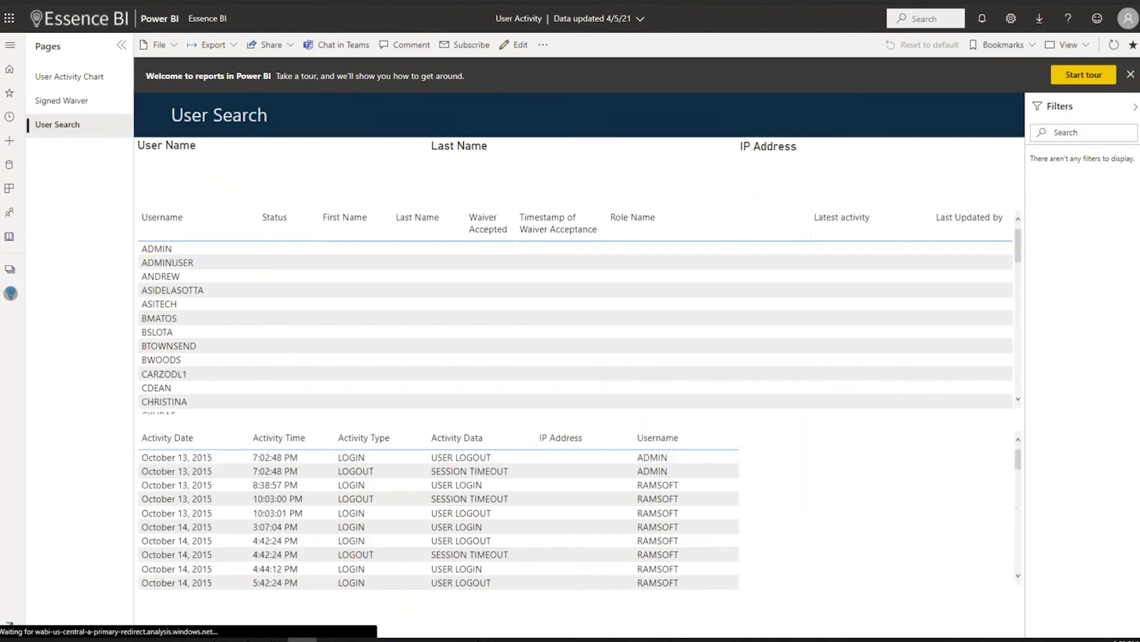
pyautogui.click(199, 348)
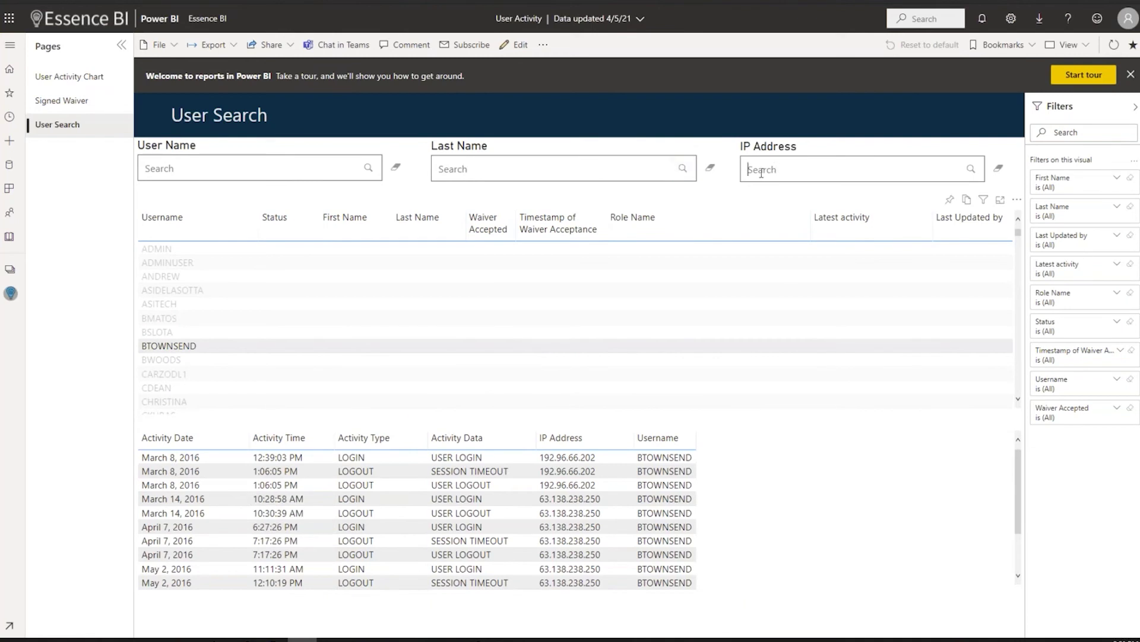
pyautogui.click(90, 81)
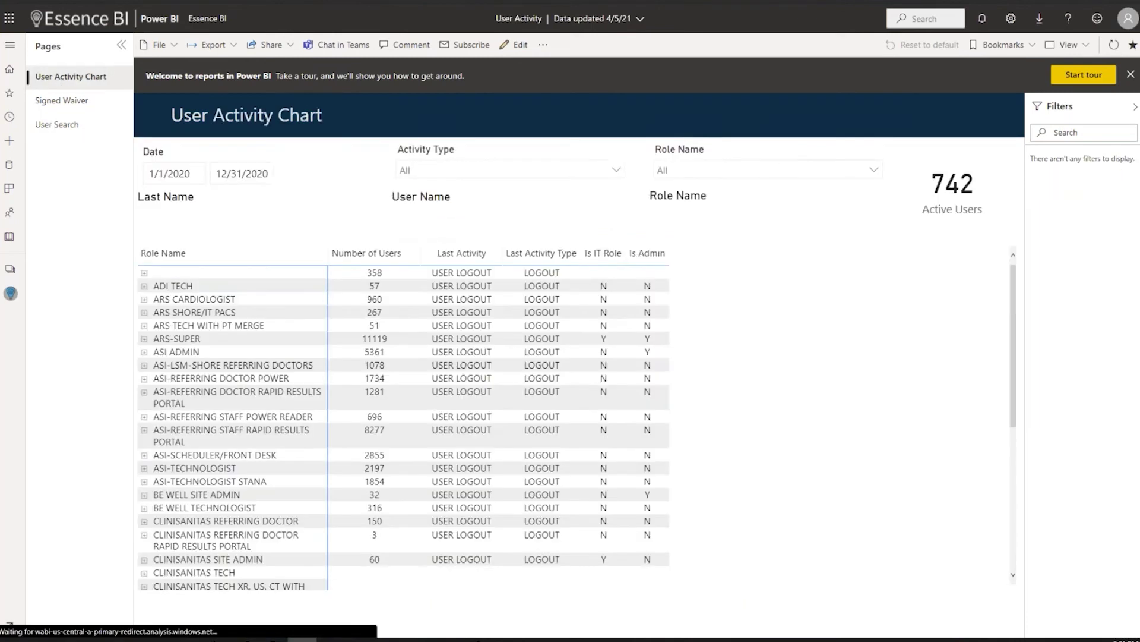
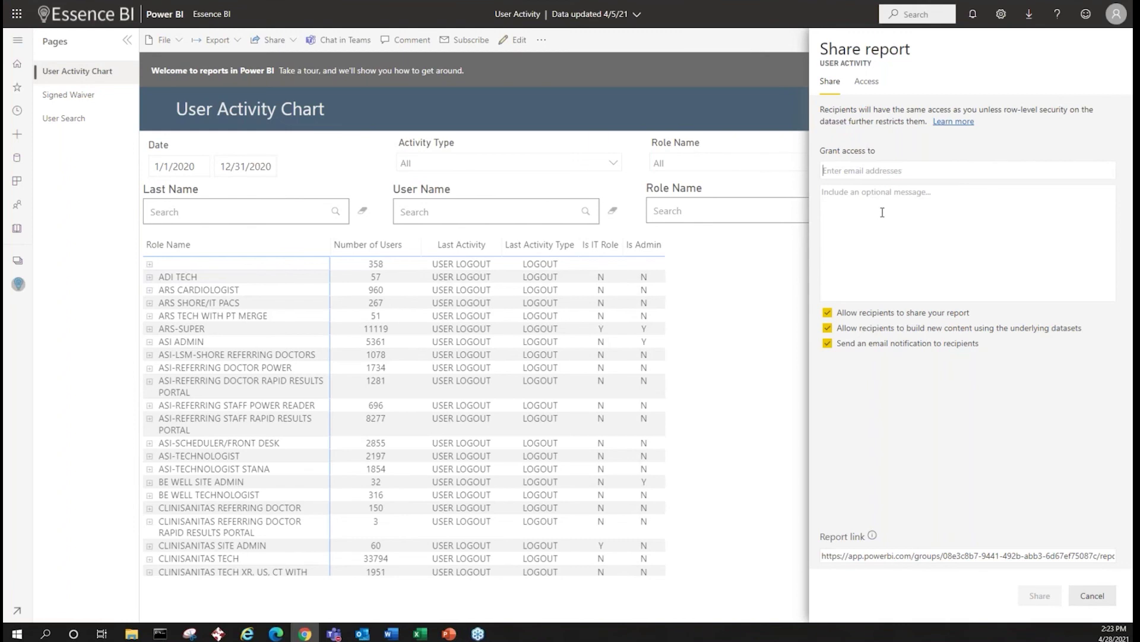
# Step: Dismiss sharing and start a new email subscription, filling in recipients and subject
pyautogui.click(1092, 595)
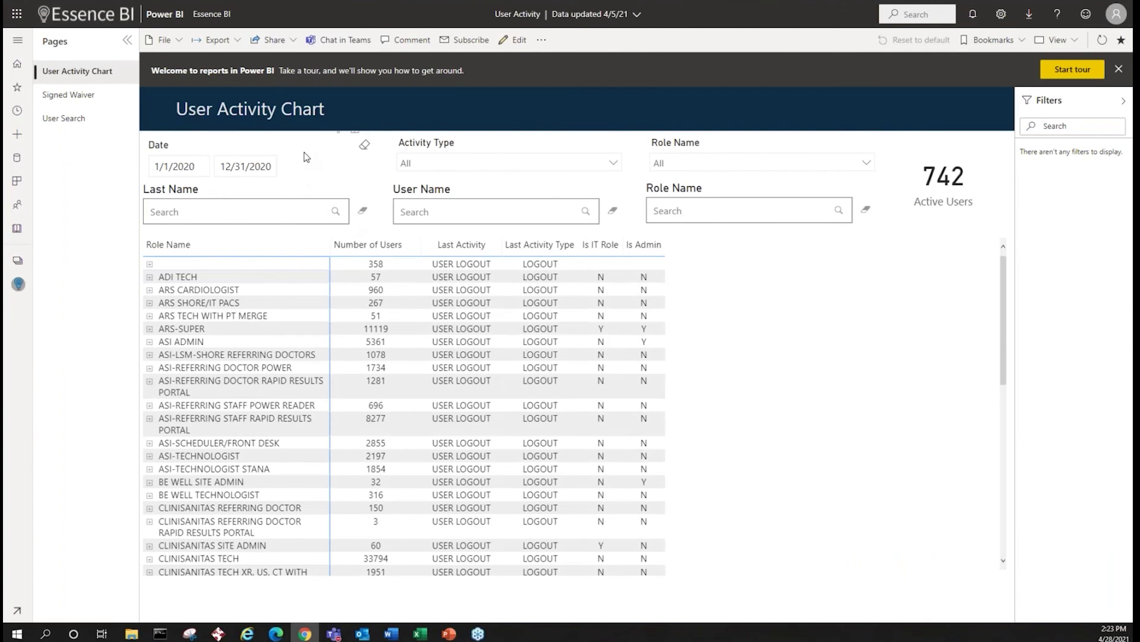
pyautogui.click(462, 40)
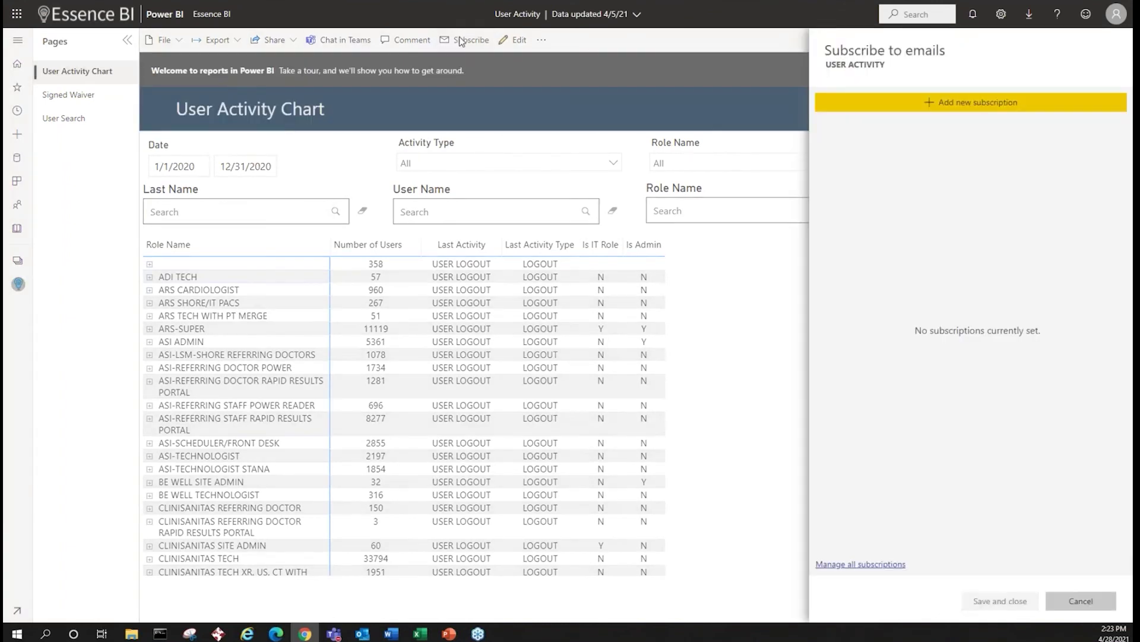
pyautogui.click(931, 107)
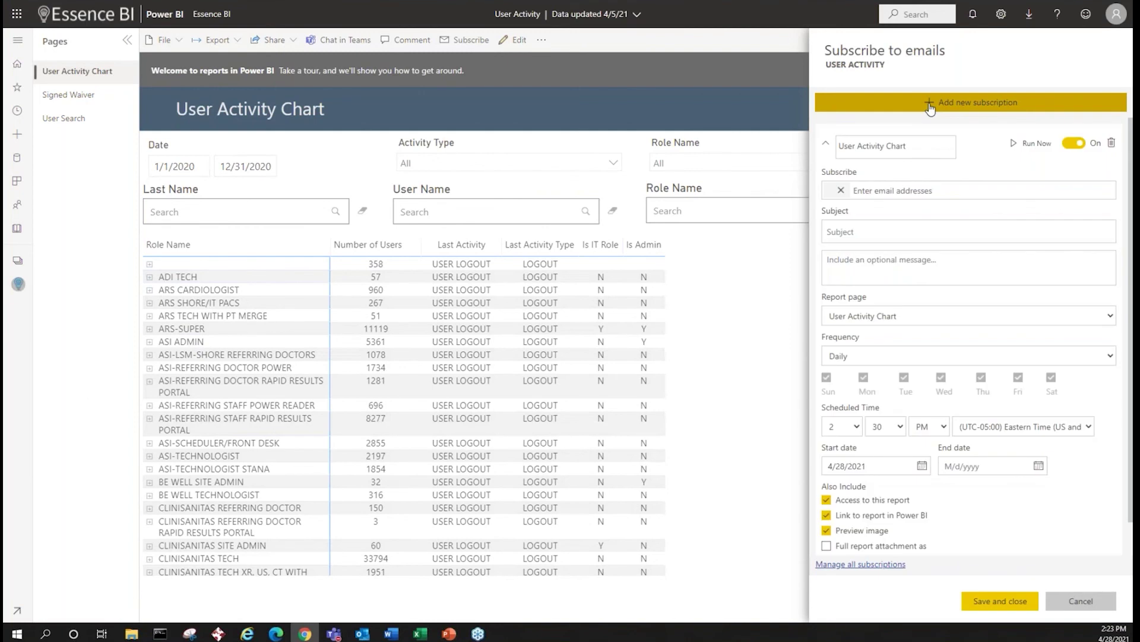
pyautogui.click(906, 191)
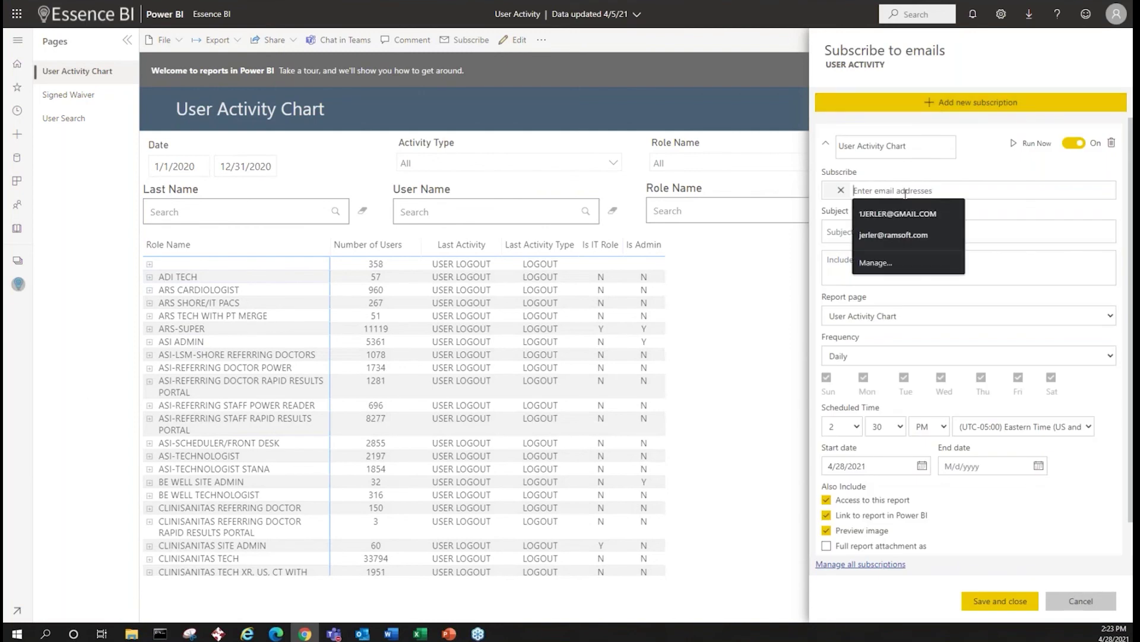
pyautogui.click(838, 232)
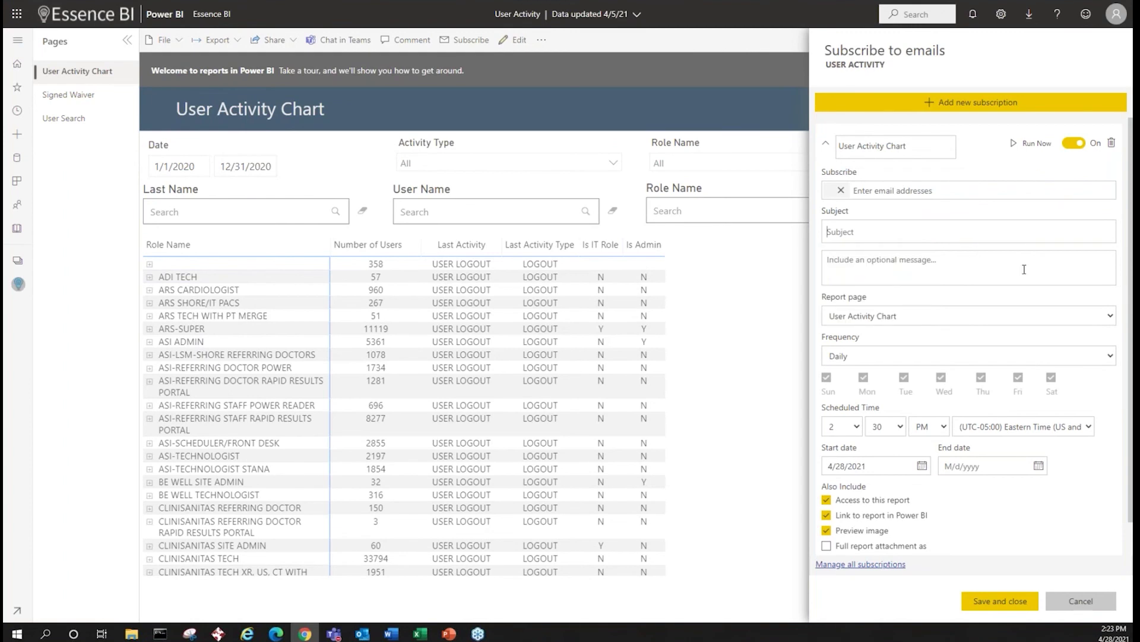
# Step: Keep the subscription's Daily frequency, then go to the User Search page
pyautogui.click(955, 358)
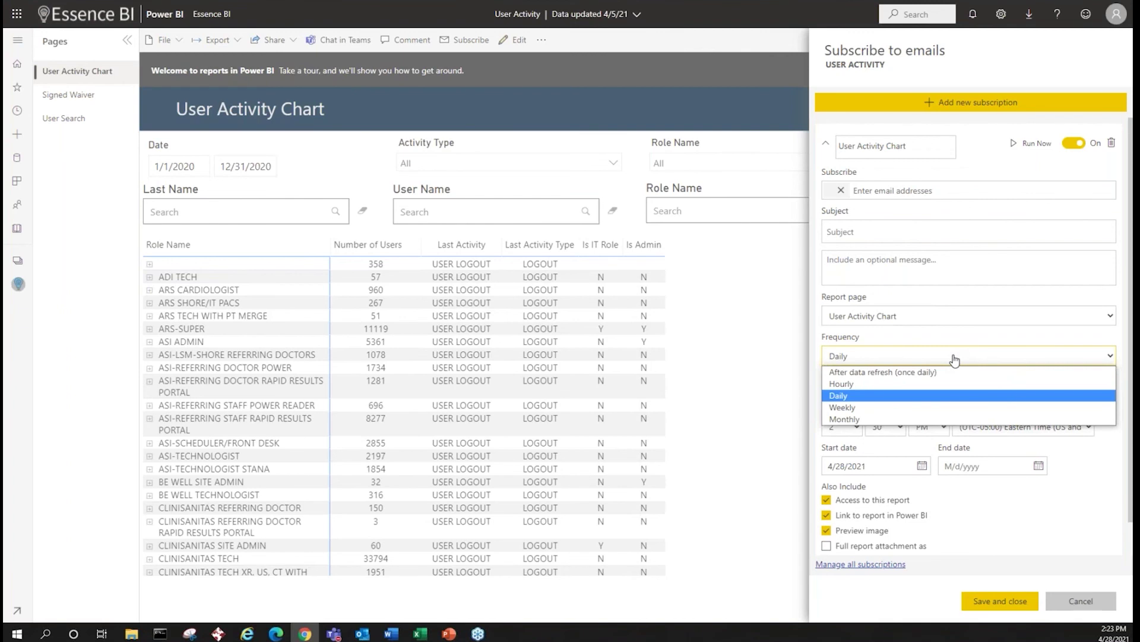
pyautogui.click(929, 233)
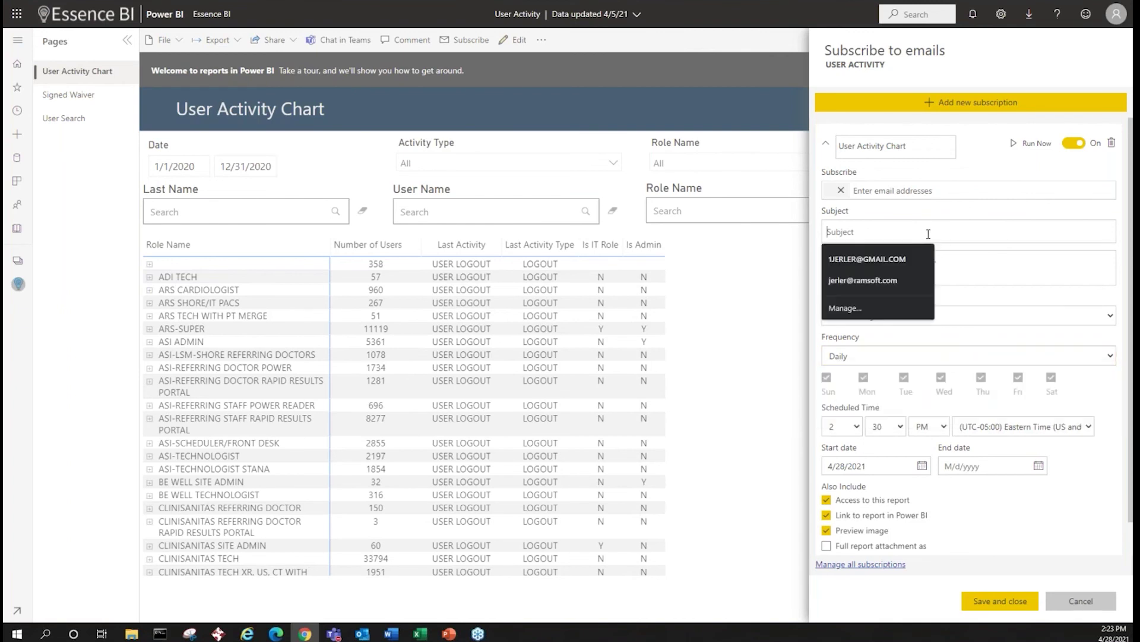
pyautogui.click(930, 358)
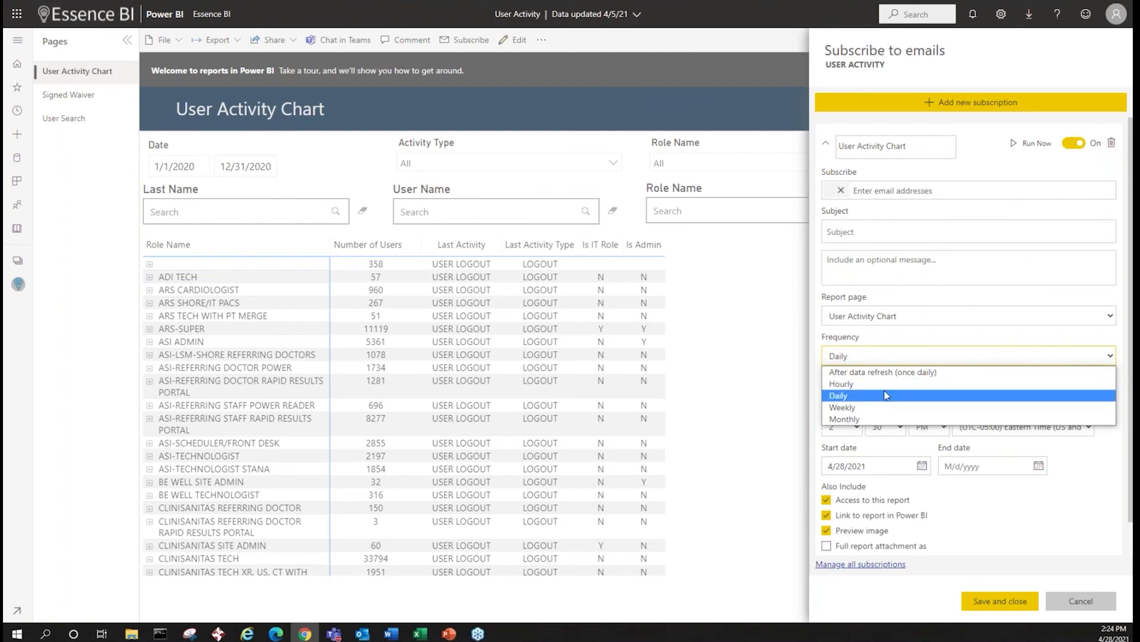
pyautogui.click(906, 356)
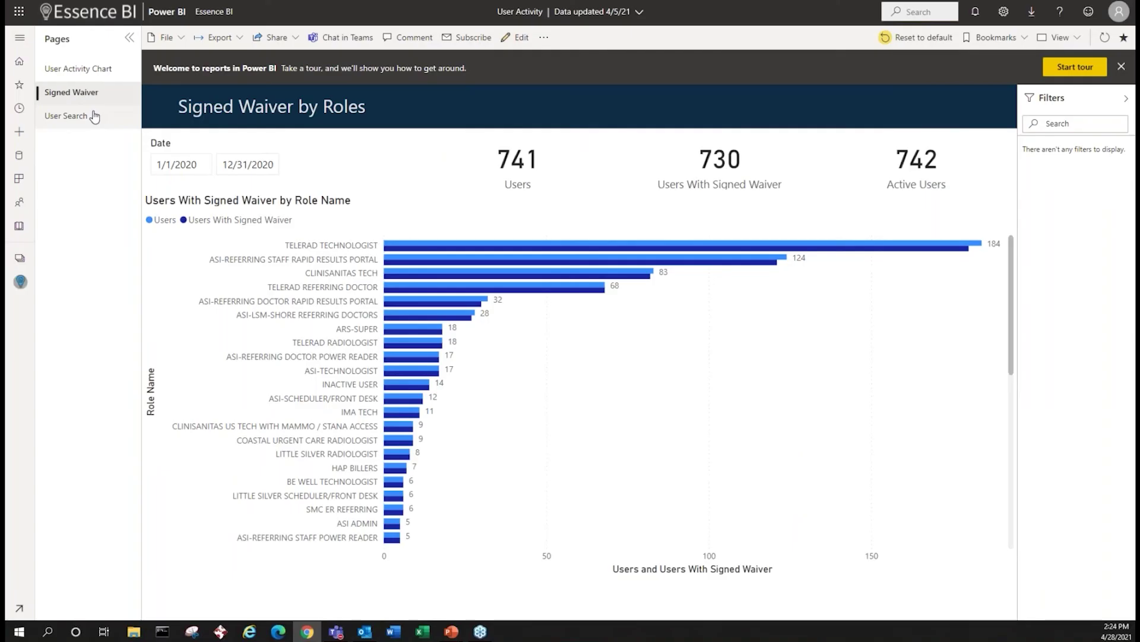
pyautogui.click(66, 115)
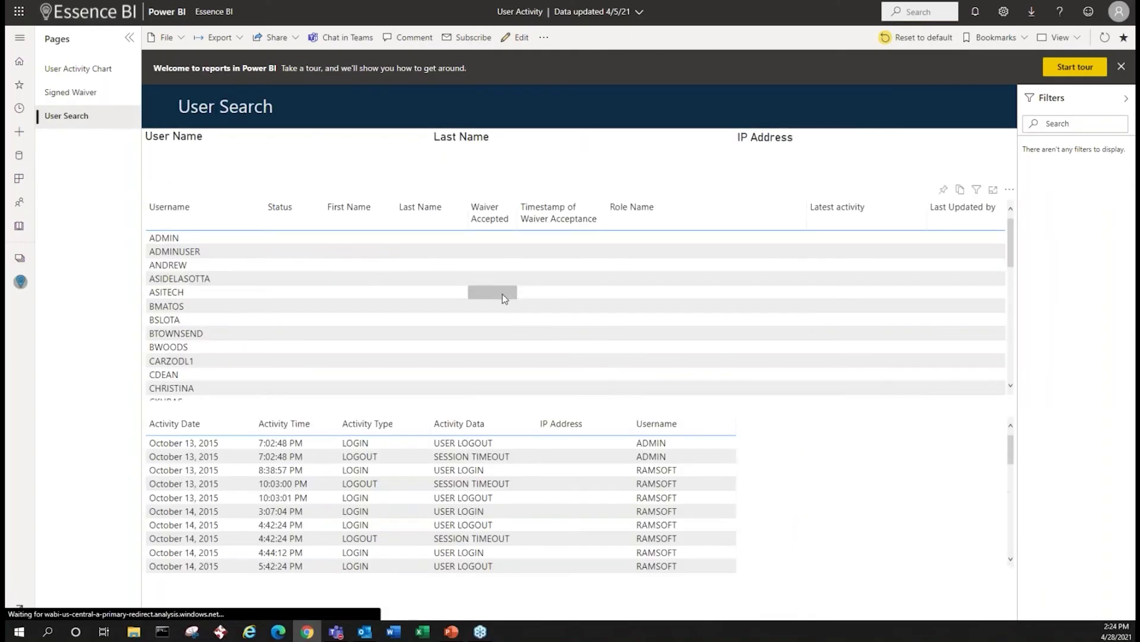
# Step: Cancel exporting the user table's data and return to the Billing example report
pyautogui.click(1010, 191)
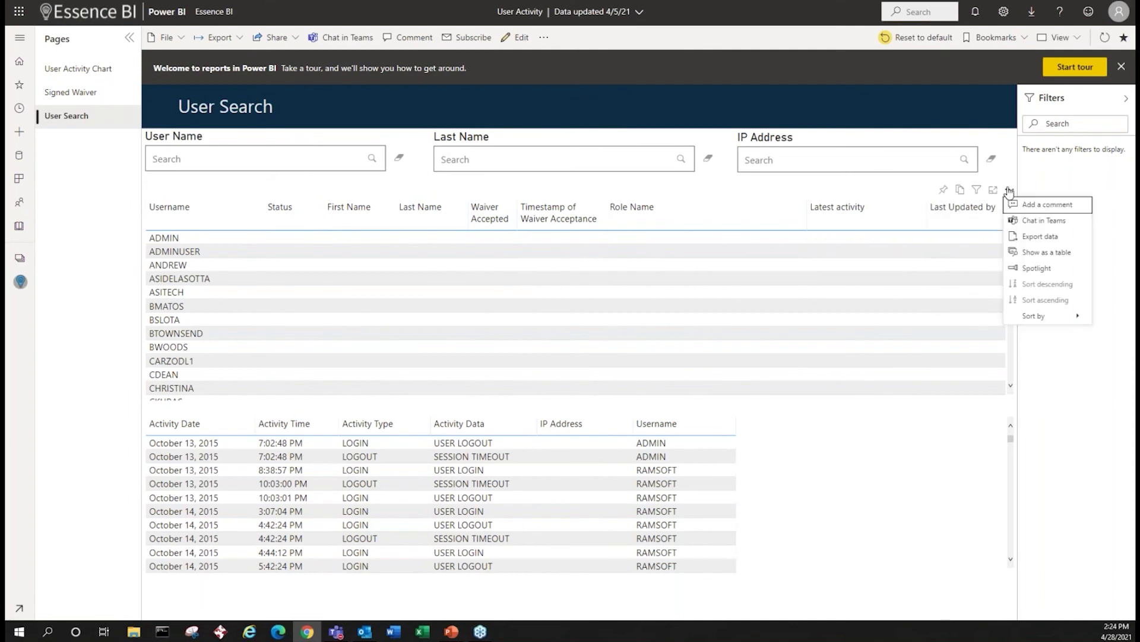
pyautogui.click(1032, 238)
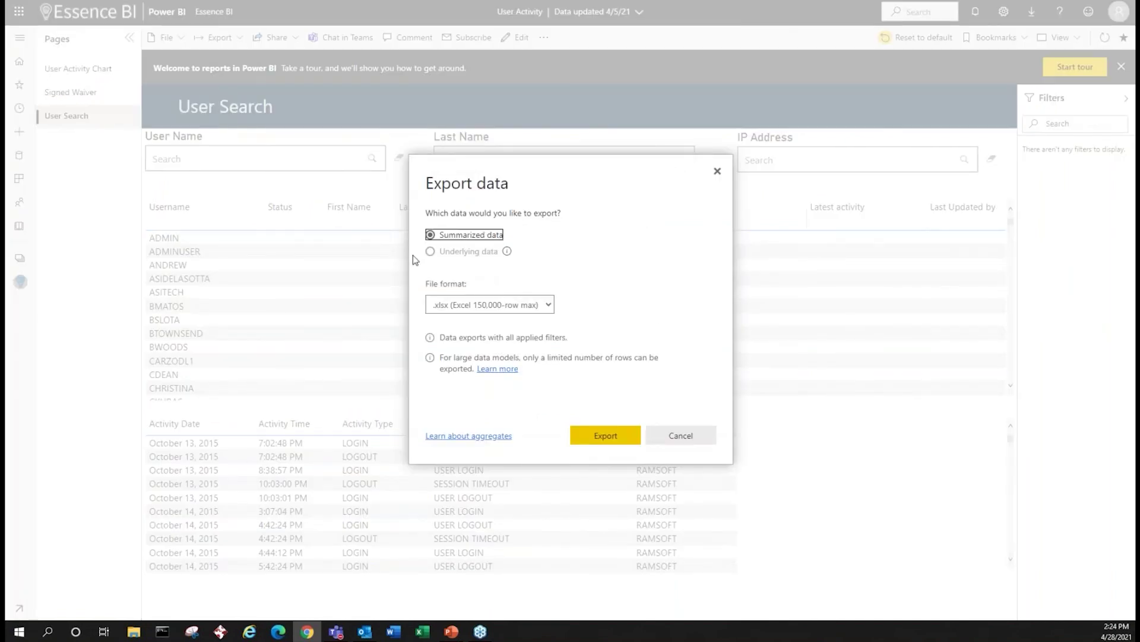
pyautogui.click(681, 435)
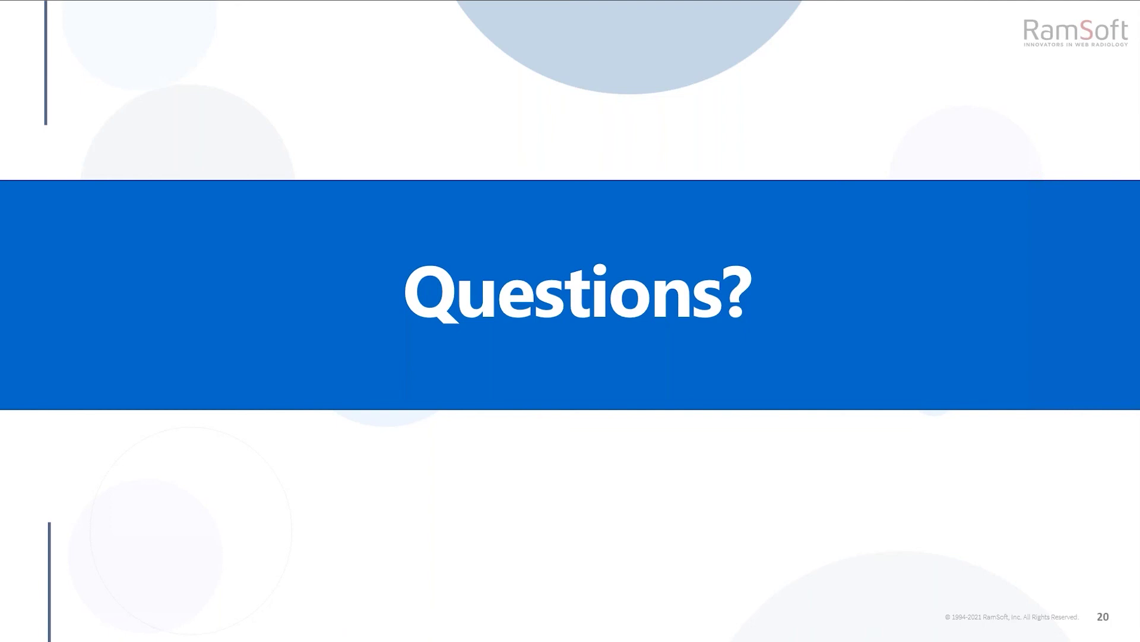
pyautogui.hotkey('alt', 'Tab')
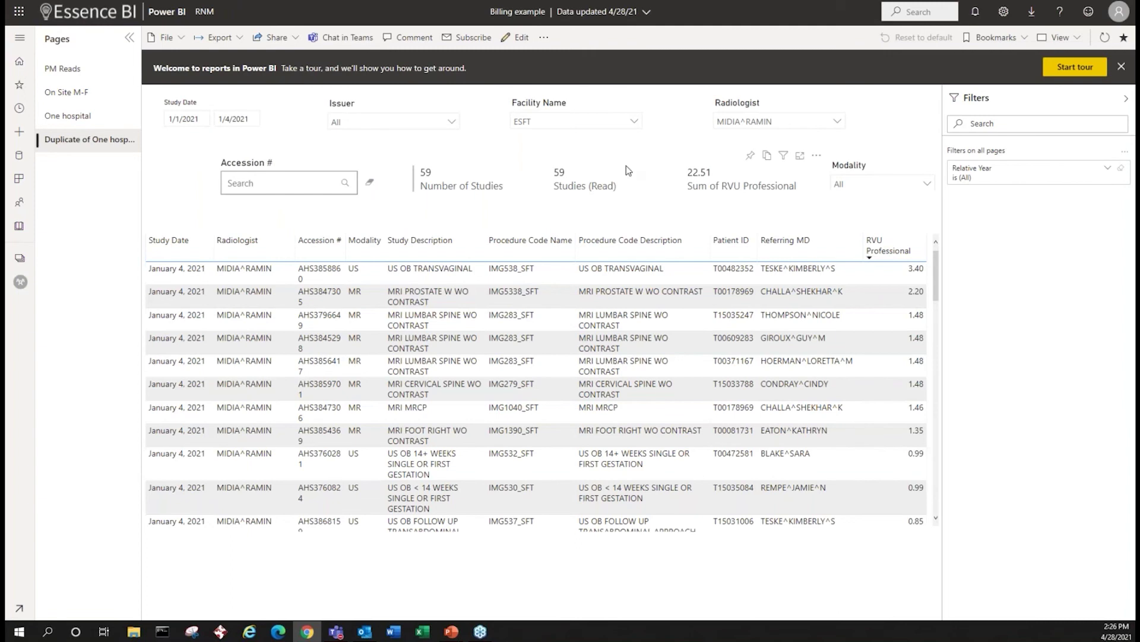
pyautogui.click(513, 37)
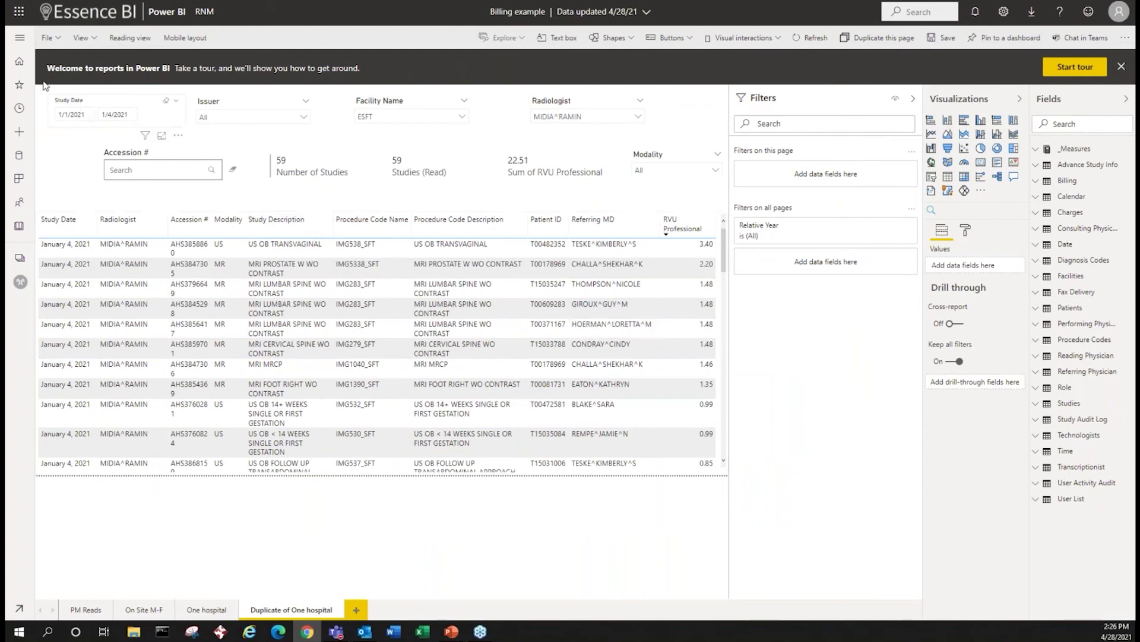
pyautogui.click(18, 66)
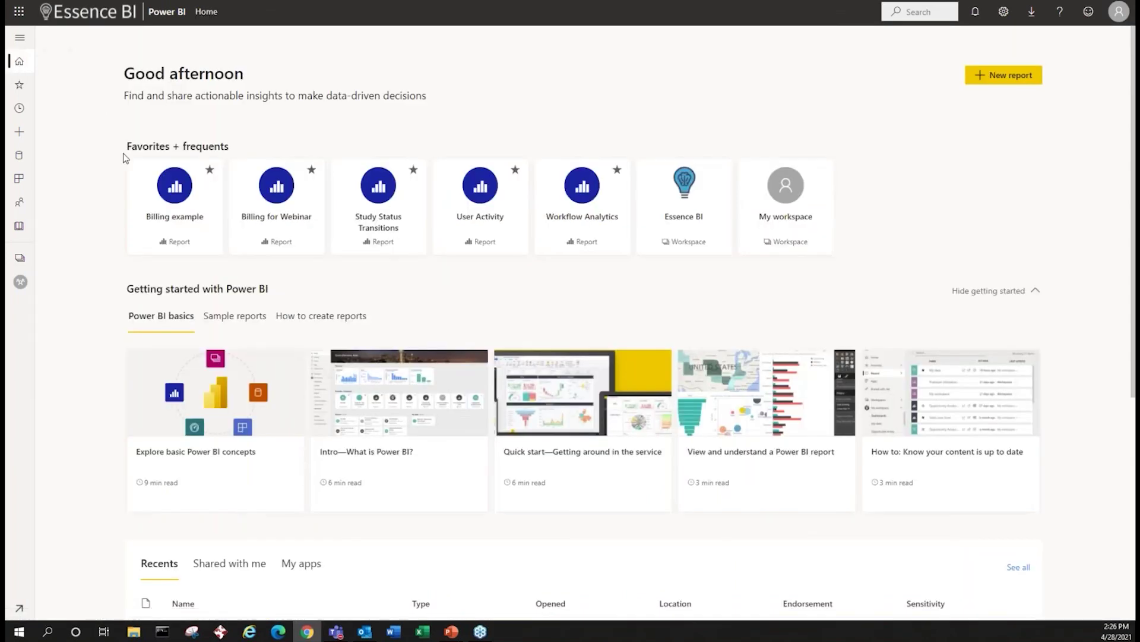
pyautogui.click(164, 196)
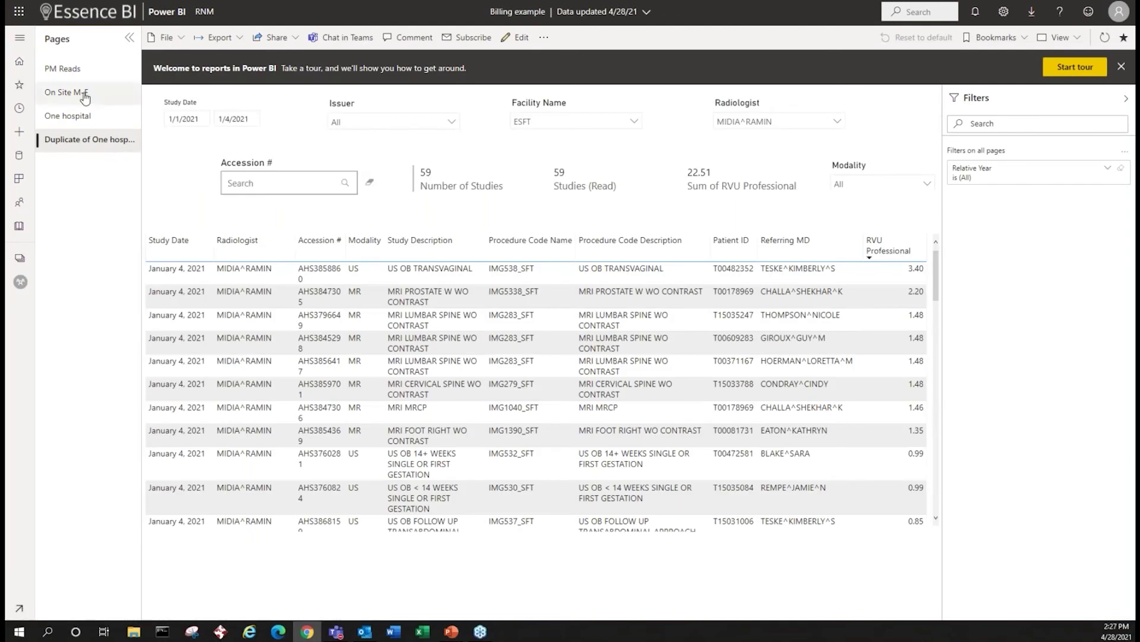
# Step: On PM Reads, review Read Time Hour's advanced filter: less than 7 or at least 17
pyautogui.click(83, 72)
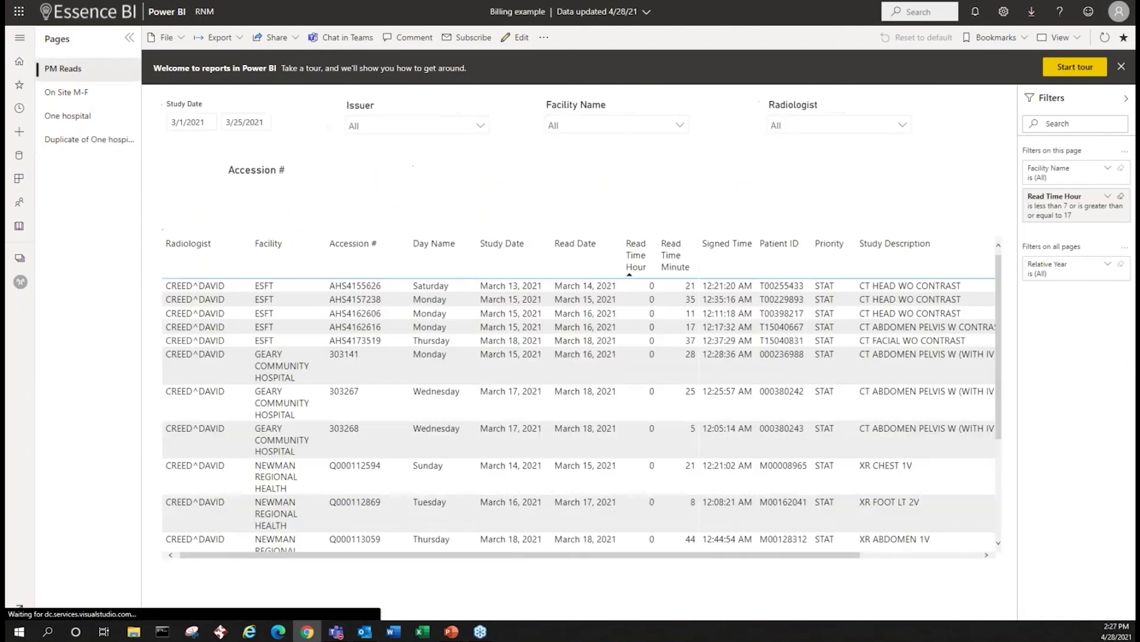
pyautogui.click(1057, 213)
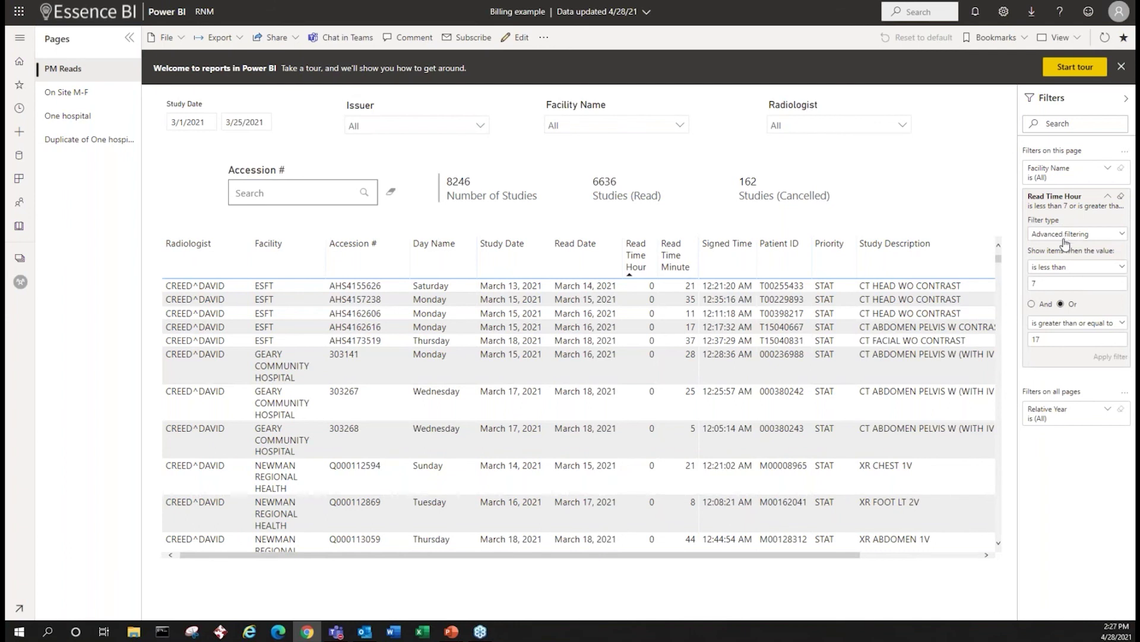
pyautogui.click(1067, 234)
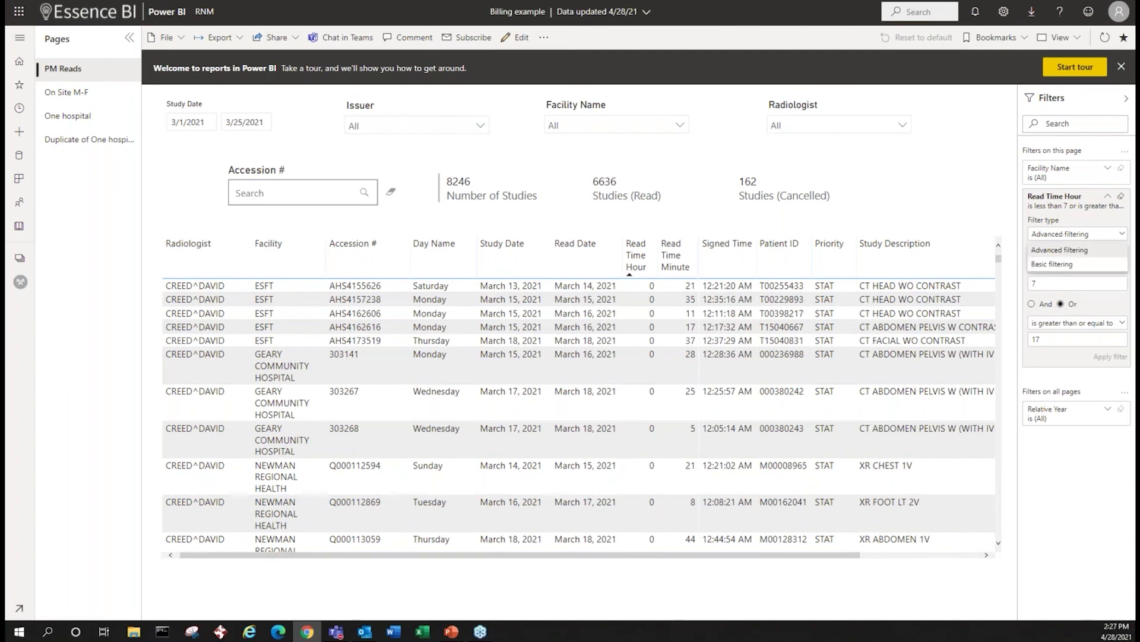
pyautogui.click(1065, 206)
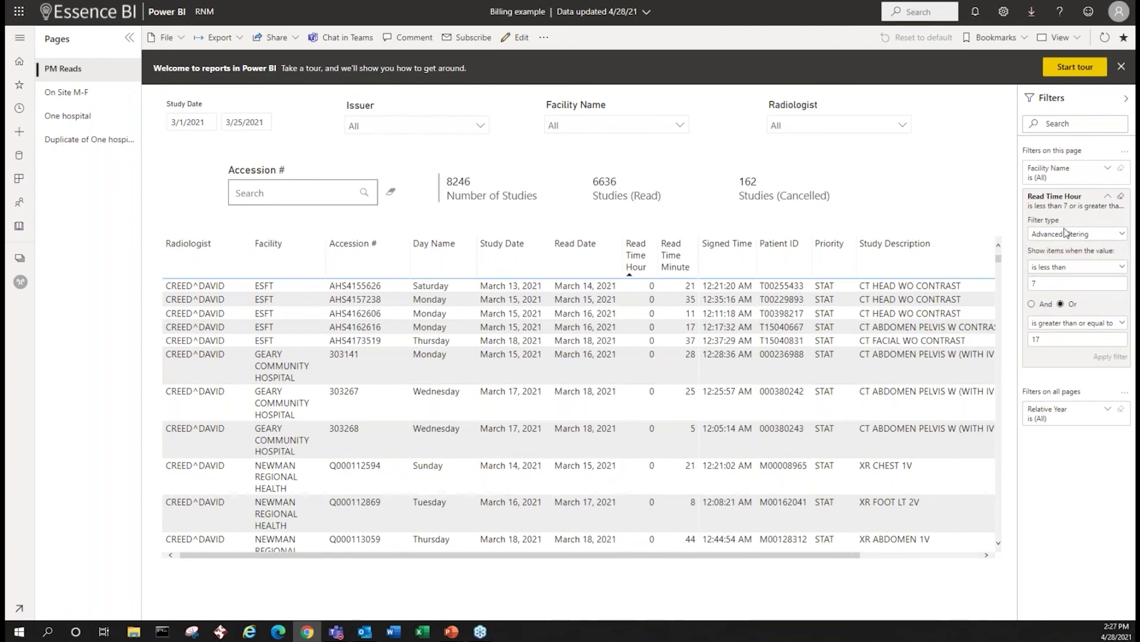
pyautogui.click(1074, 269)
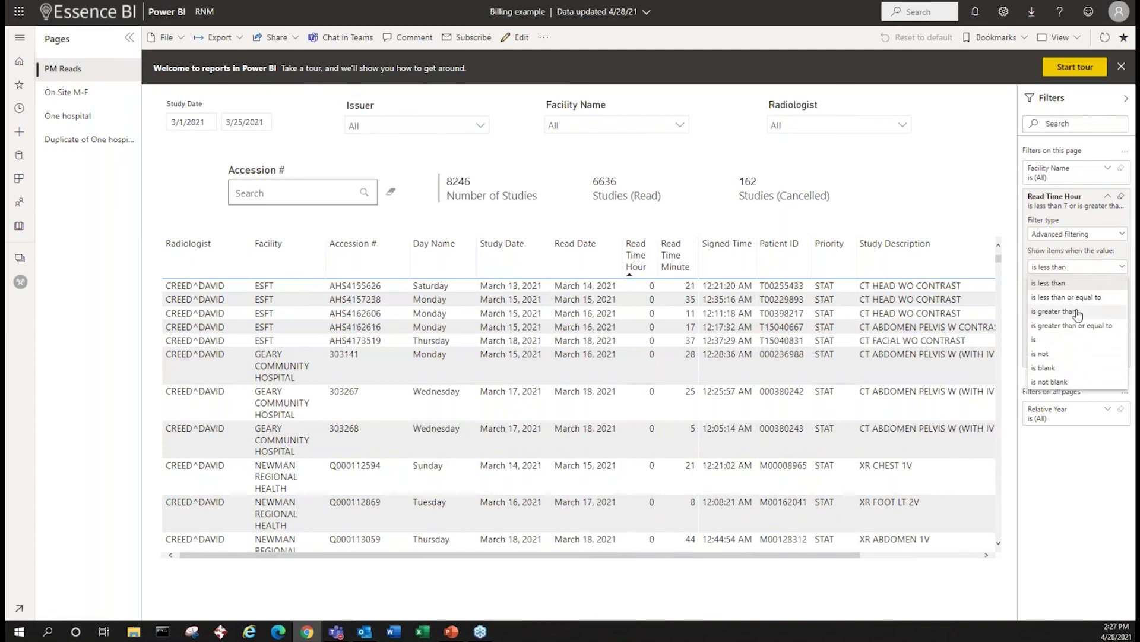
pyautogui.click(957, 198)
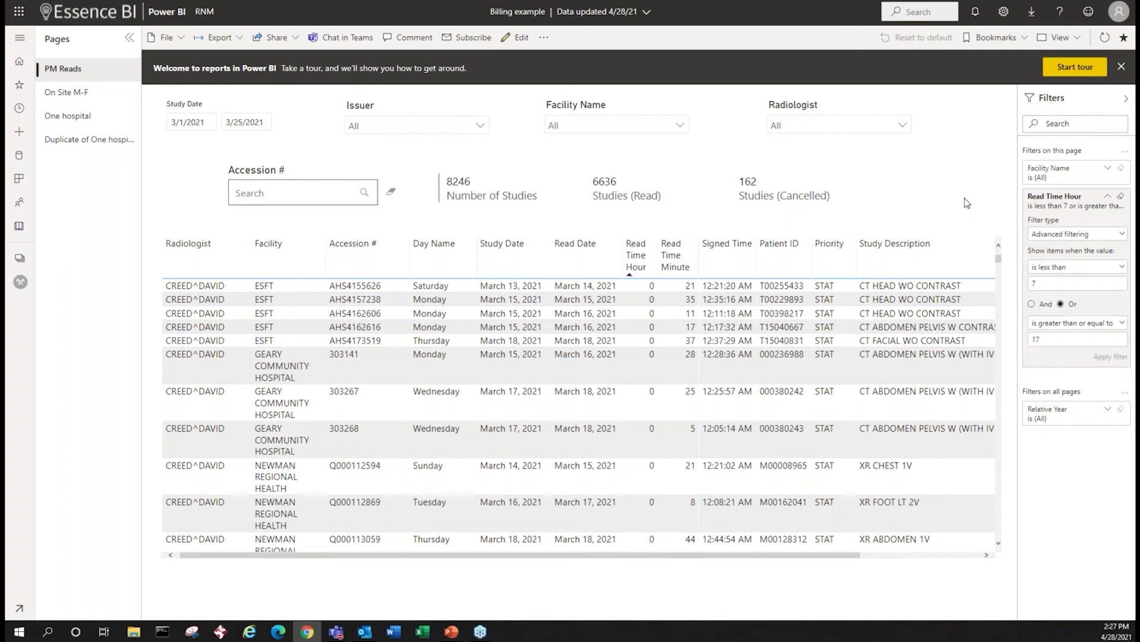